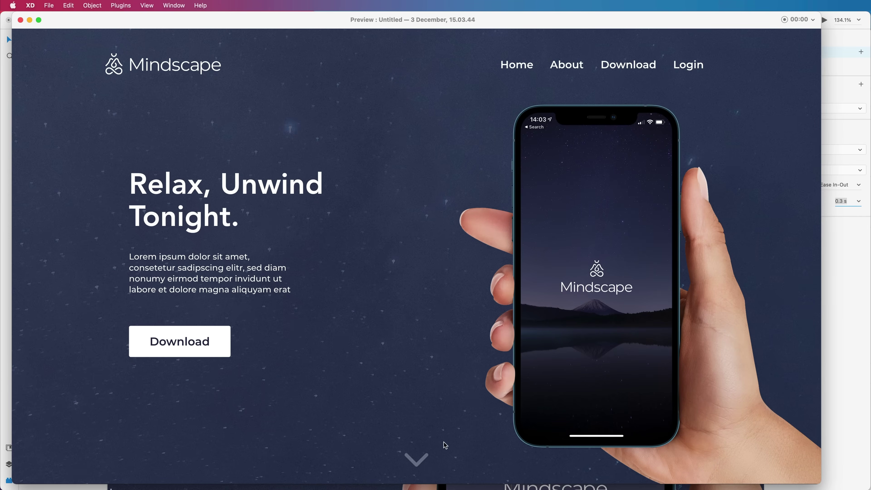
# Step: Try the scroll-down arrow in the Mindscape landing page preview
pyautogui.click(419, 465)
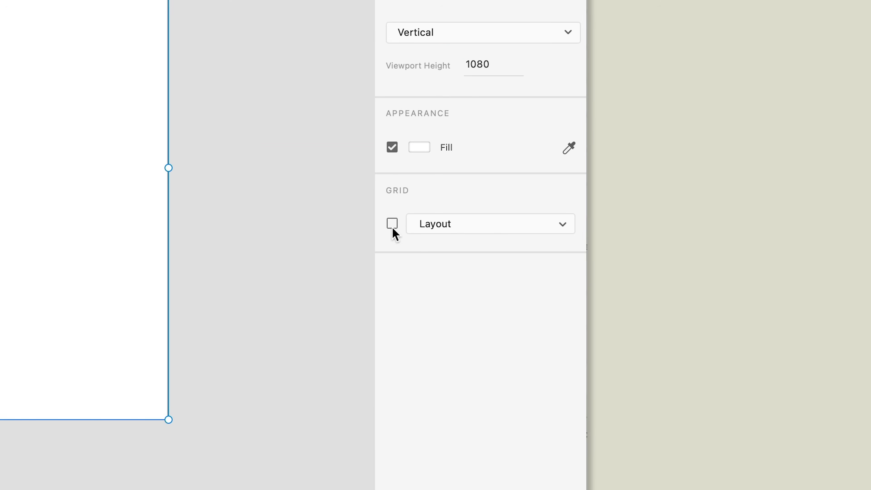
# Step: Turn on the layout grid for the blank Web 1920 – 1 artboard
pyautogui.click(392, 224)
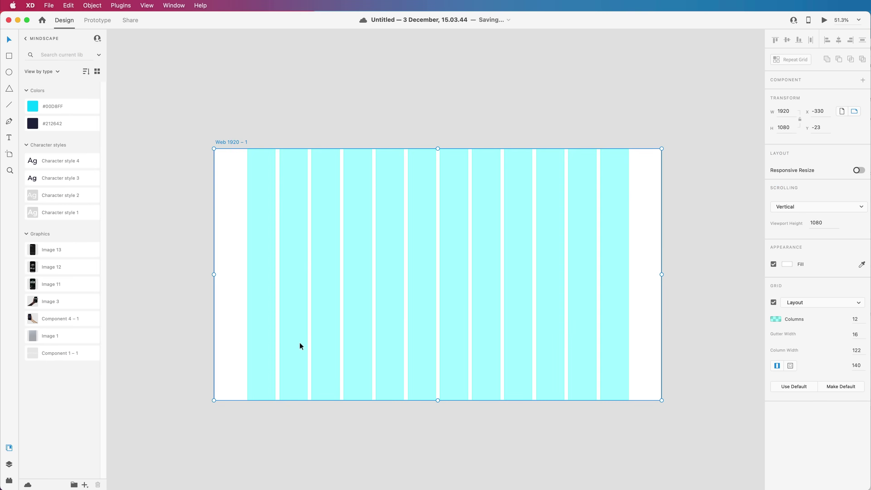
# Step: Examine the phone screens, the hand mockups and the grid overlay on the neighbouring Artboard – 1
pyautogui.hscroll(3, 352, 296)
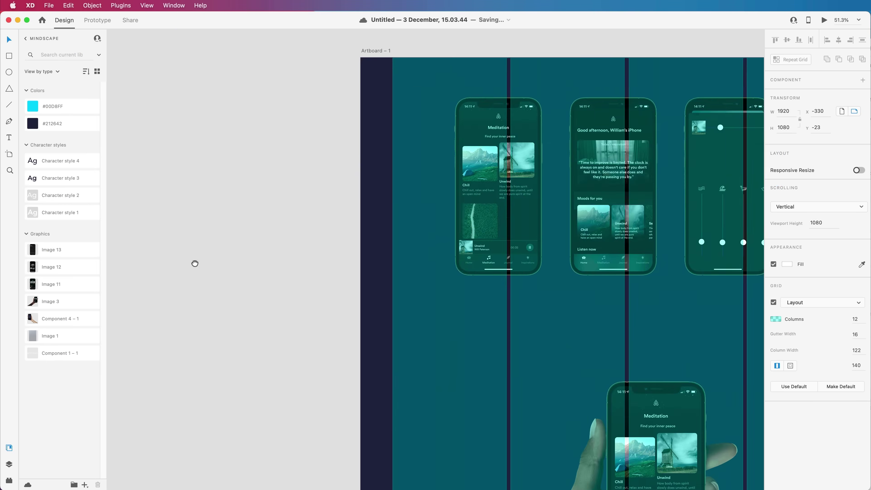
pyautogui.moveTo(706, 357); pyautogui.dragTo(374, 296)
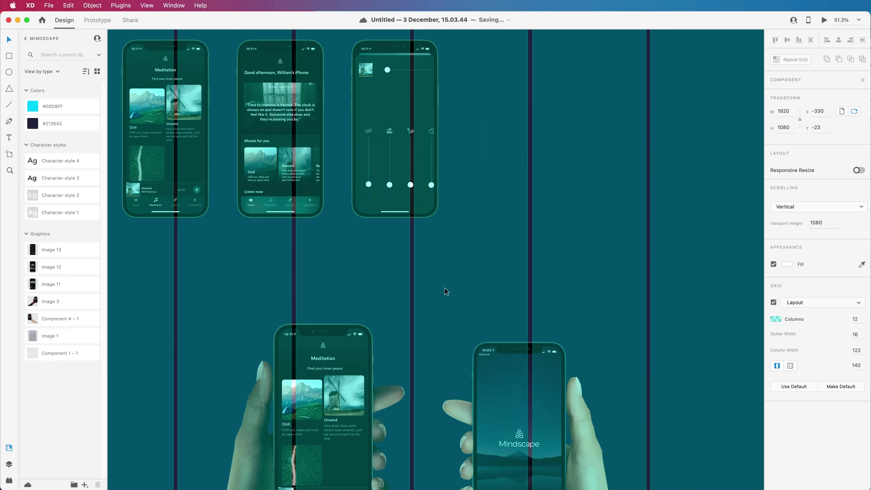
pyautogui.click(529, 284)
pyautogui.scroll(-5, 528, 284)
pyautogui.moveTo(536, 307); pyautogui.dragTo(412, 297)
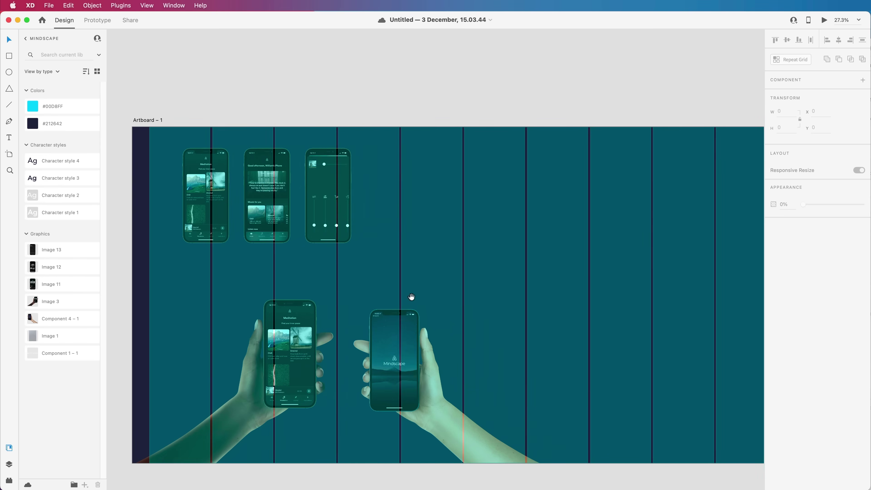
pyautogui.moveTo(269, 237); pyautogui.dragTo(403, 239)
pyautogui.moveTo(571, 163); pyautogui.dragTo(562, 182)
pyautogui.click(620, 228)
pyautogui.moveTo(621, 232); pyautogui.dragTo(310, 406)
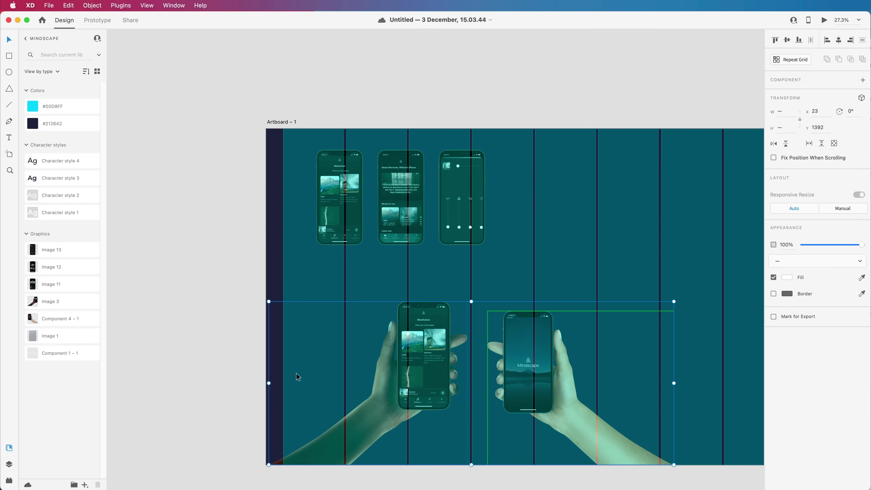
pyautogui.click(161, 326)
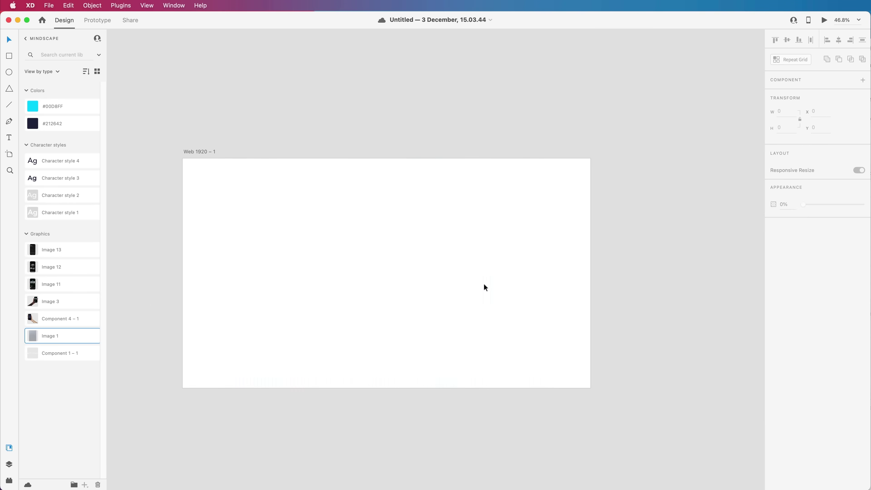
# Step: Show the layout grid on the Web 1920 – 1 artboard and recolour its columns to a faint pink at 8% opacity
pyautogui.press('super+shift+apostrophe')
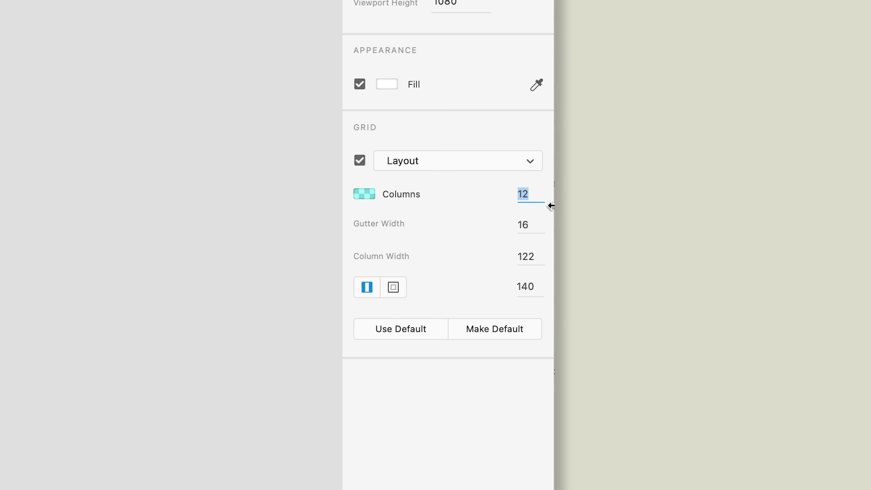
pyautogui.click(146, 211)
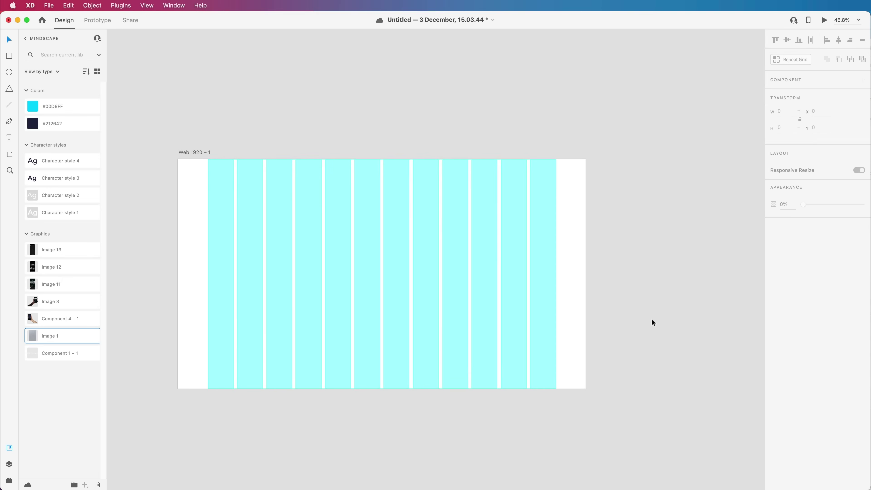
pyautogui.moveTo(482, 296); pyautogui.dragTo(563, 304)
pyautogui.click(323, 230)
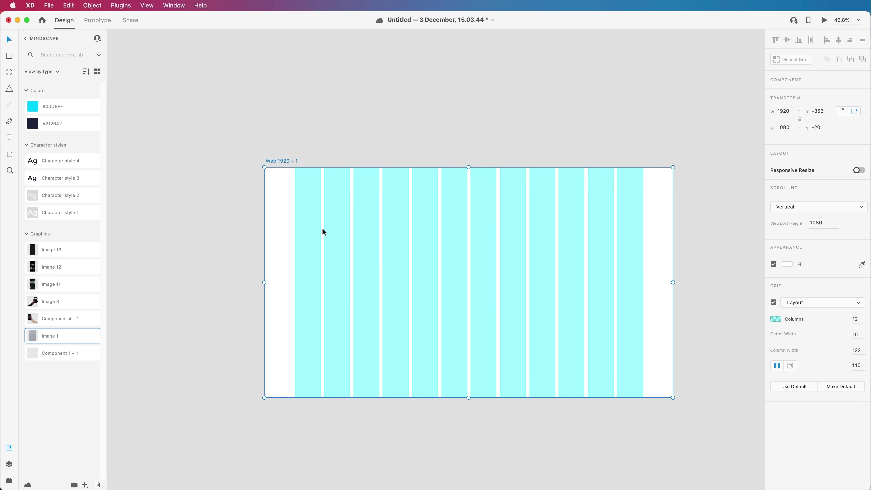
pyautogui.click(774, 320)
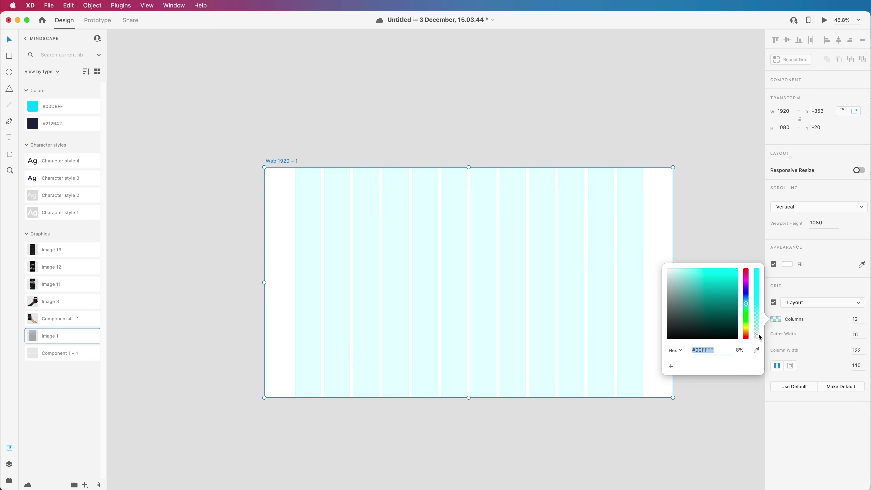
pyautogui.moveTo(746, 296); pyautogui.dragTo(749, 282)
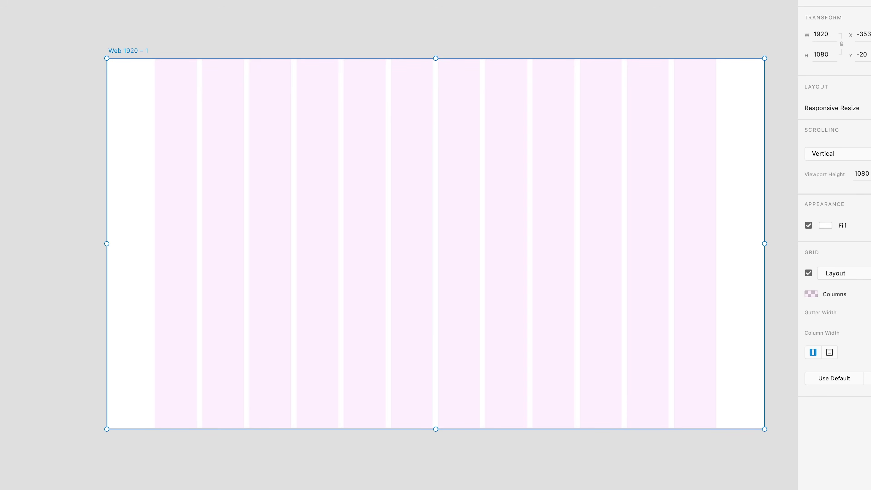
# Step: Fill the Web 1920 – 1 artboard with the dark navy library color #212642
pyautogui.moveTo(527, 325); pyautogui.dragTo(330, 287)
pyautogui.press('super+minus')
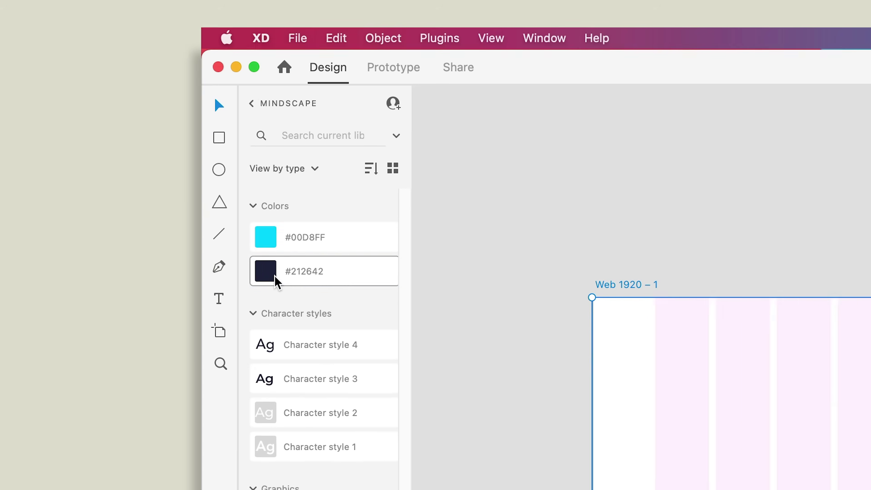
pyautogui.click(33, 127)
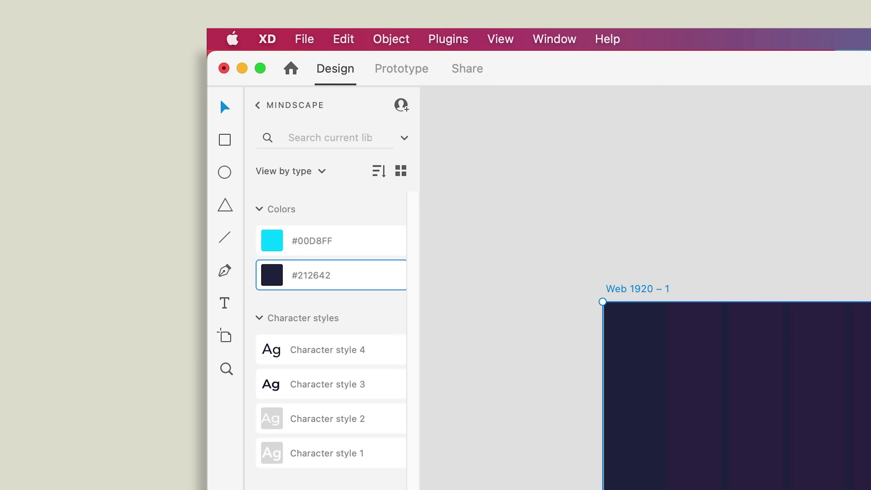
# Step: Add a horizontal guide near the artboard's top edge and a vertical guide along the left edge of the first grid column
pyautogui.moveTo(391, 237); pyautogui.dragTo(371, 182)
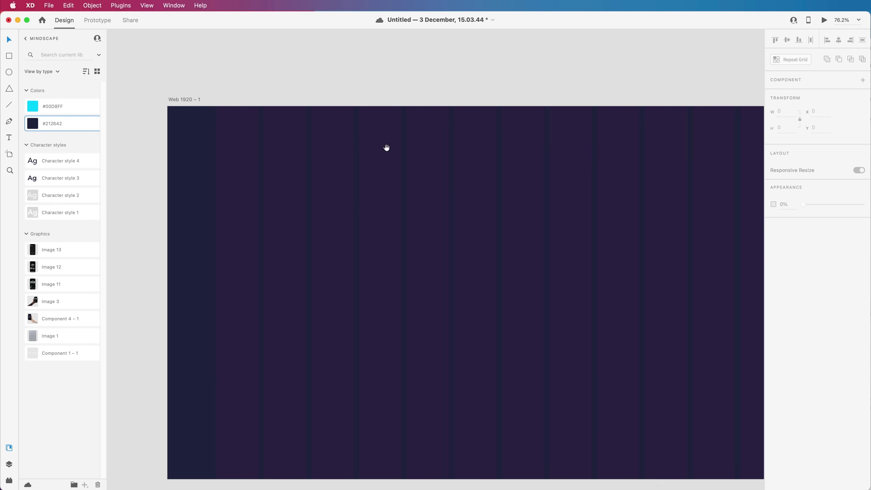
pyautogui.scroll(-2, 377, 202)
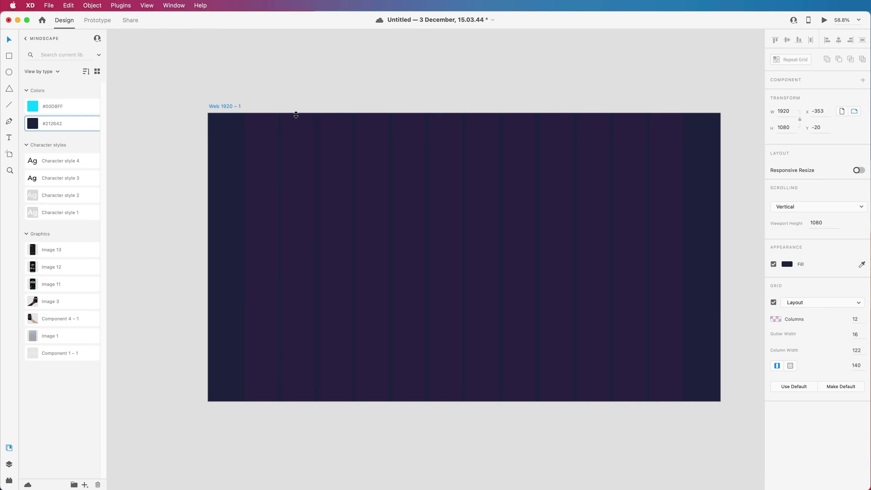
pyautogui.moveTo(297, 130); pyautogui.dragTo(295, 138)
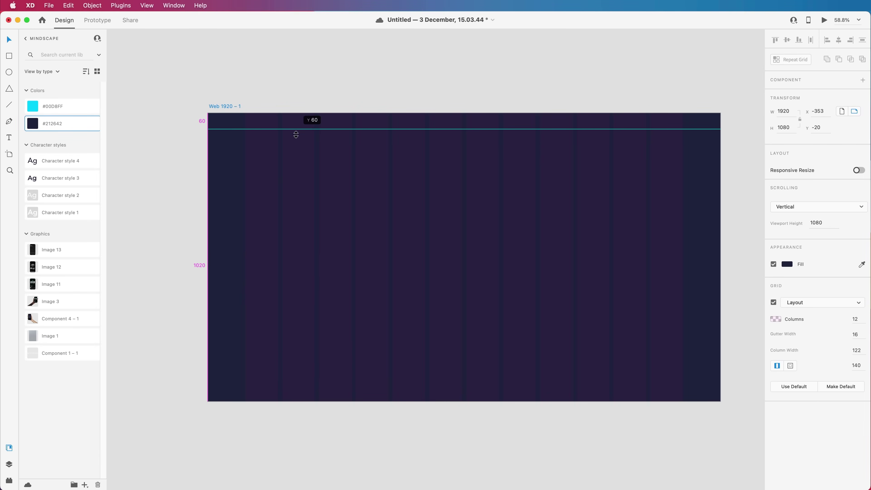
pyautogui.moveTo(295, 140); pyautogui.dragTo(295, 140)
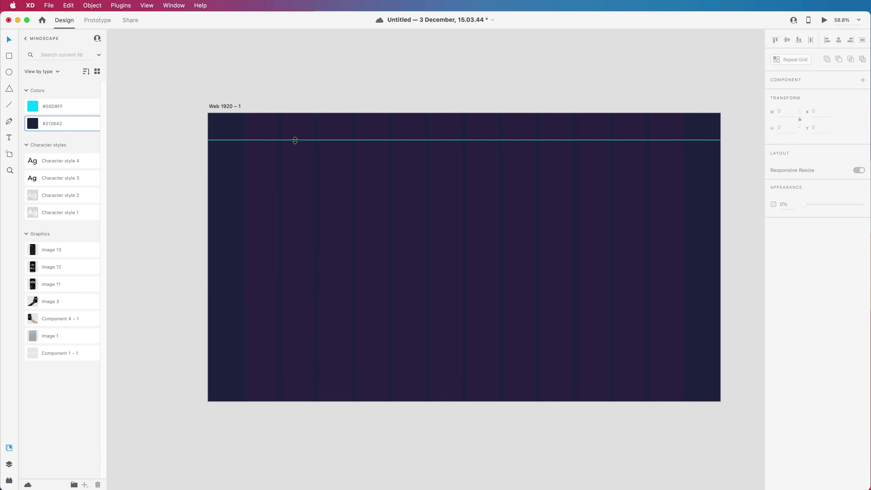
pyautogui.moveTo(203, 155); pyautogui.dragTo(229, 155)
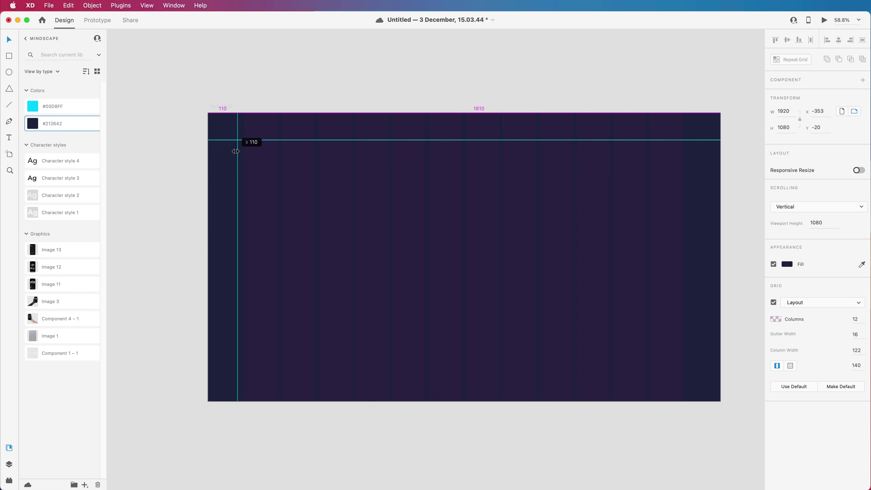
pyautogui.moveTo(244, 151); pyautogui.dragTo(245, 150)
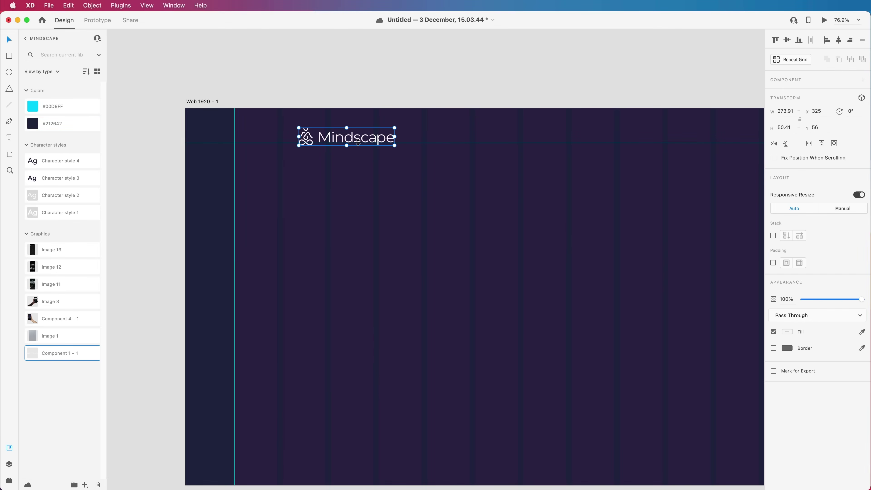
# Step: Move the Mindscape logo to about X 280, Y 50 and hide the layout grid and guides to check its placement
pyautogui.click(434, 170)
pyautogui.click(352, 138)
pyautogui.press('super+shift+apostrophe')
pyautogui.scroll(5, 280, 139)
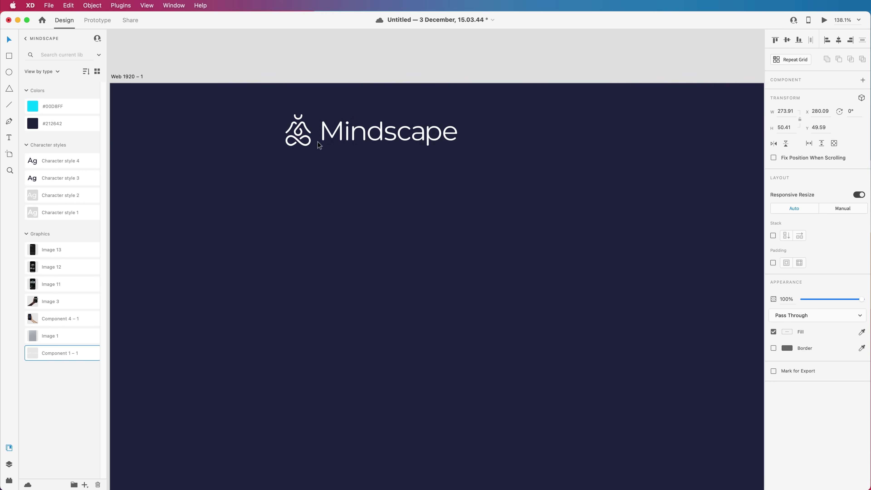
pyautogui.scroll(-12, 354, 137)
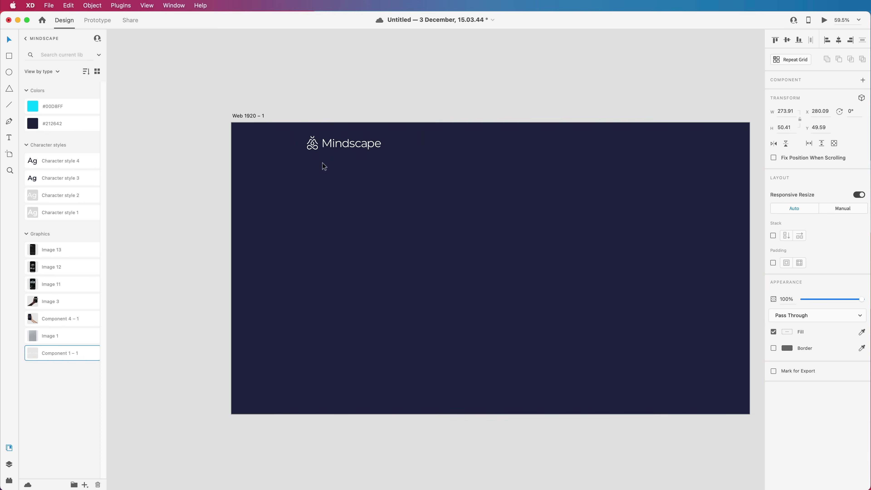
pyautogui.click(370, 216)
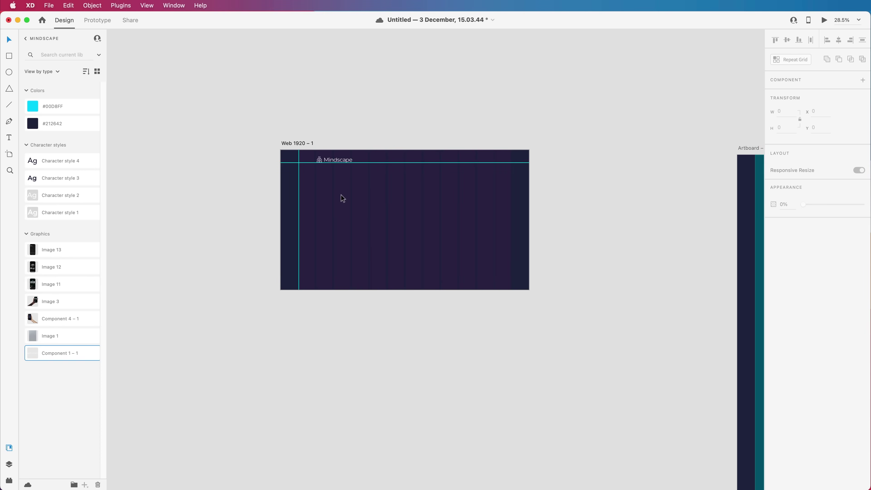
# Step: Show the layout grid and guides again and position the Mindscape logo at X 222.09, Y 58.59
pyautogui.scroll(12, 340, 192)
pyautogui.press('super+shift+apostrophe')
pyautogui.scroll(4, 432, 206)
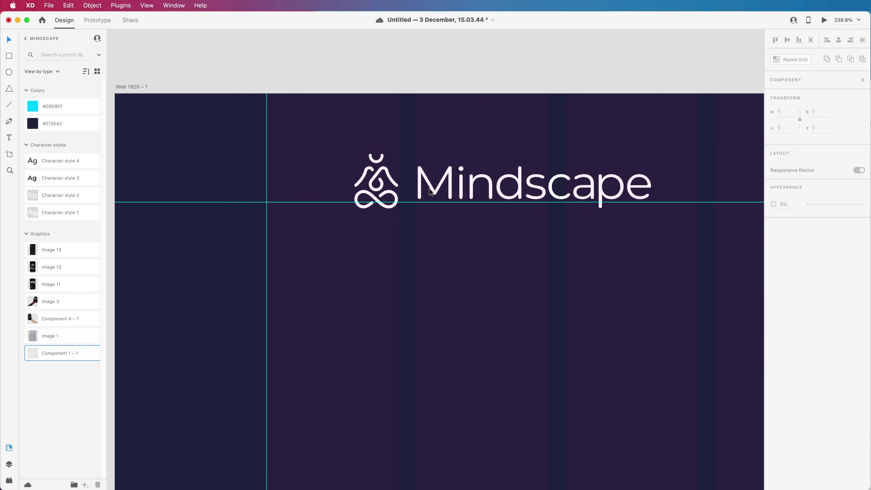
pyautogui.click(430, 193)
pyautogui.press('Right')
pyautogui.press('Down')
pyautogui.press('Down')
pyautogui.press('Down')
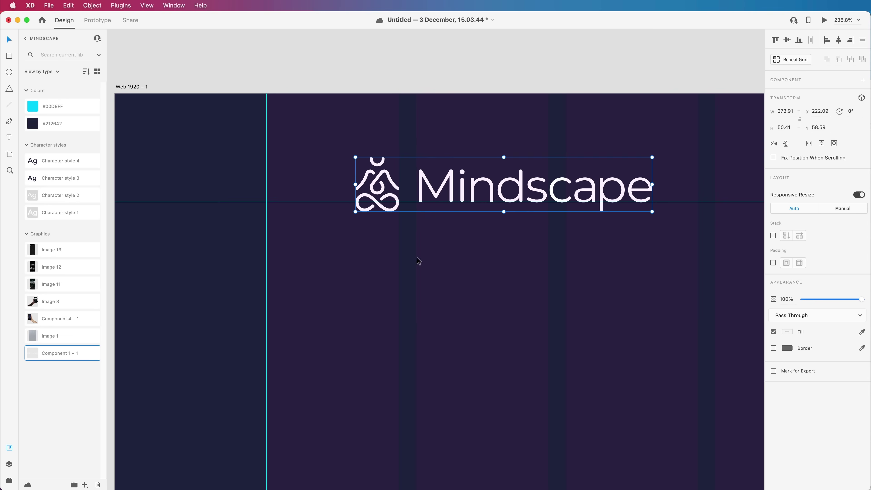
pyautogui.scroll(-5, 411, 280)
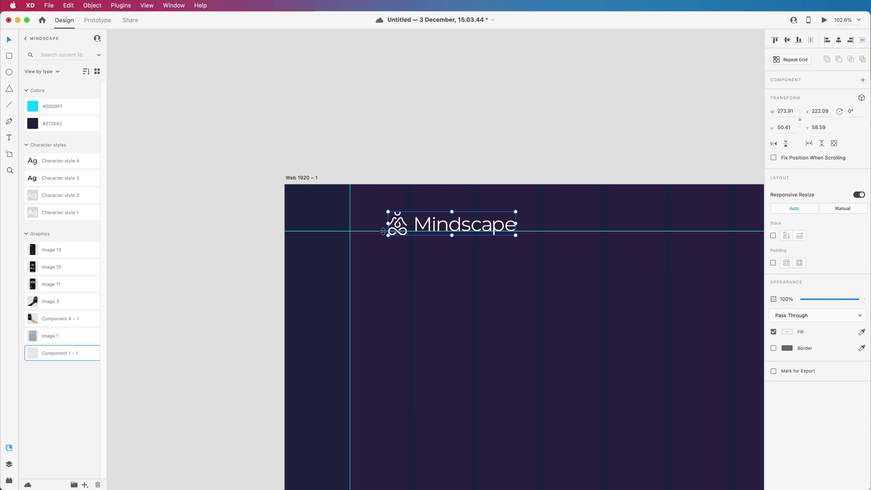
pyautogui.click(418, 257)
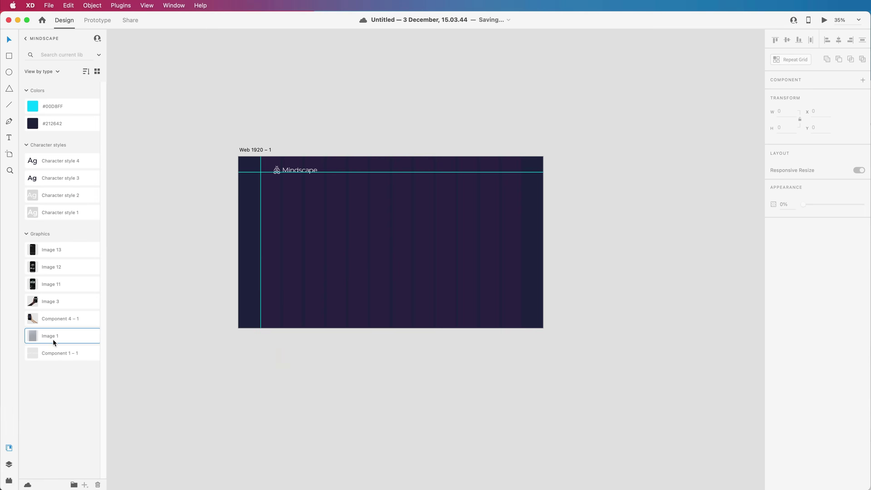
# Step: Place the starry Image 1 from the library as the artboard background at X -530, Y 0 and lock it
pyautogui.moveTo(53, 338); pyautogui.dragTo(335, 220)
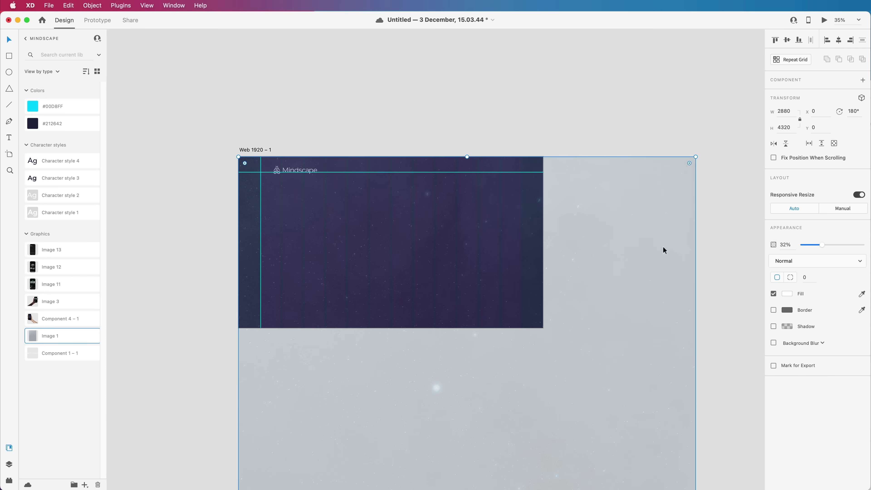
pyautogui.scroll(-5, 648, 253)
pyautogui.moveTo(633, 260); pyautogui.dragTo(550, 281)
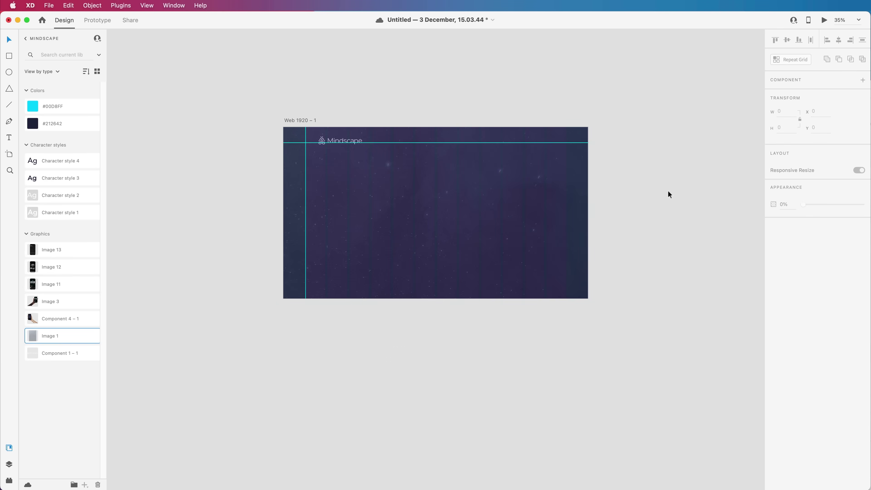
pyautogui.click(579, 217)
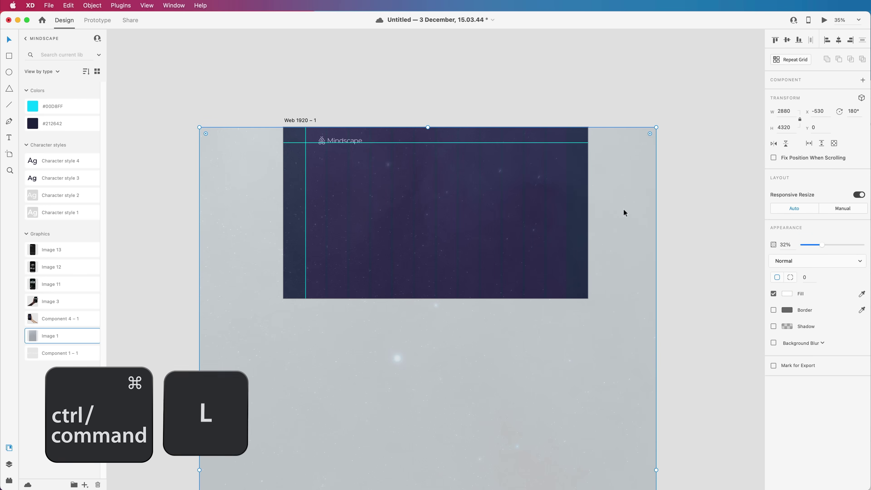
pyautogui.press('super+l')
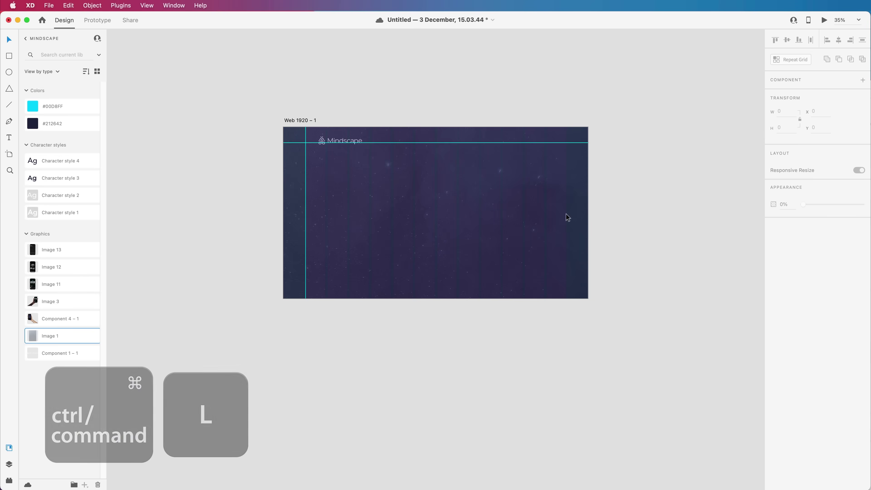
pyautogui.press('super+z')
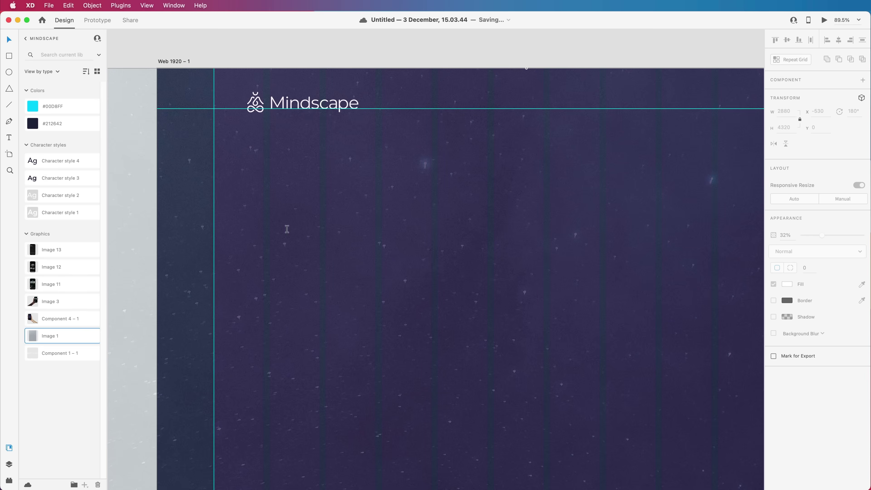
# Step: Add the heading "Relax, Unwind Tonight." on two lines below the logo, using Character style 1
pyautogui.click(274, 201)
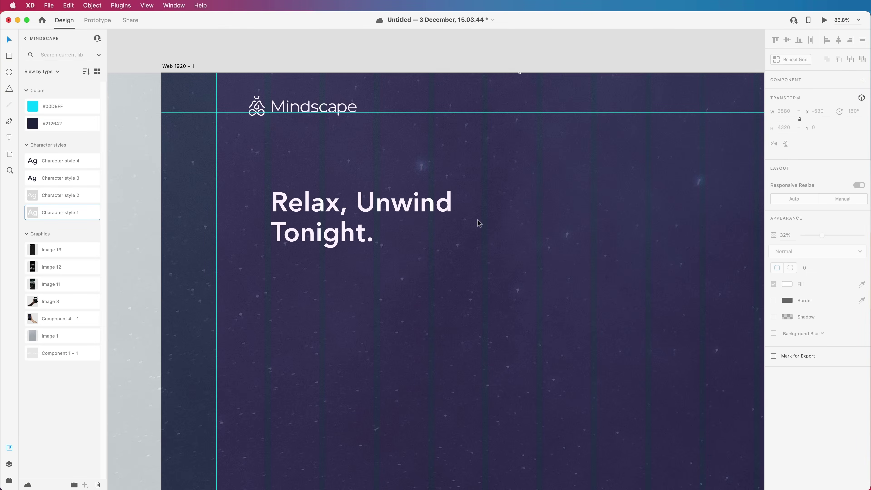
# Step: Draw a text box about 398 px wide below the heading, enter the placeholder "fdfv" and apply Character style 2
pyautogui.scroll(-5, 477, 220)
pyautogui.moveTo(482, 239); pyautogui.dragTo(370, 250)
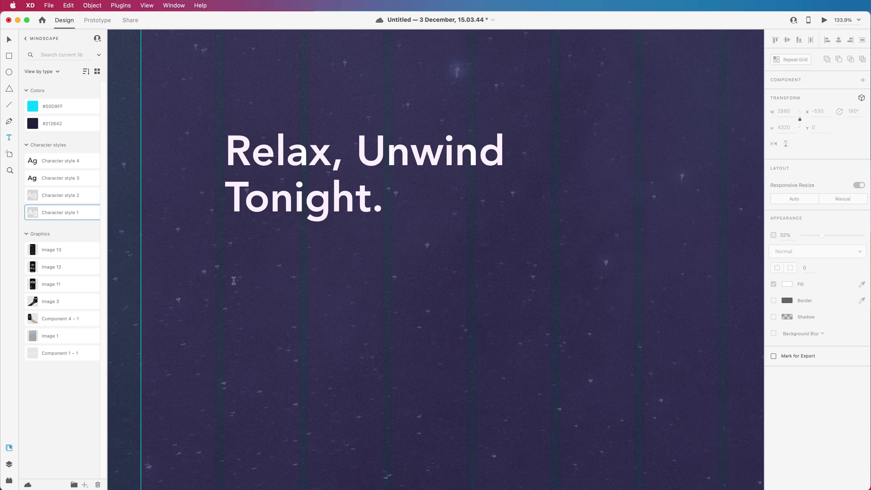
pyautogui.moveTo(235, 282); pyautogui.dragTo(416, 359)
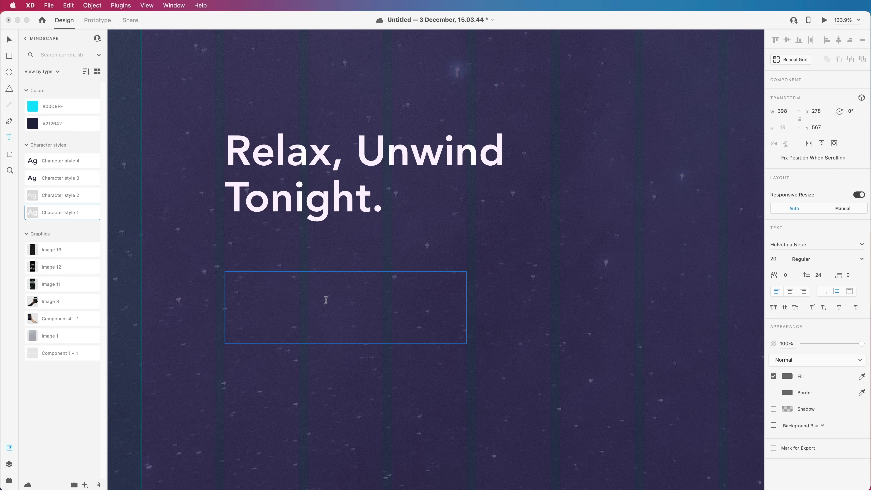
pyautogui.write('fdfv')
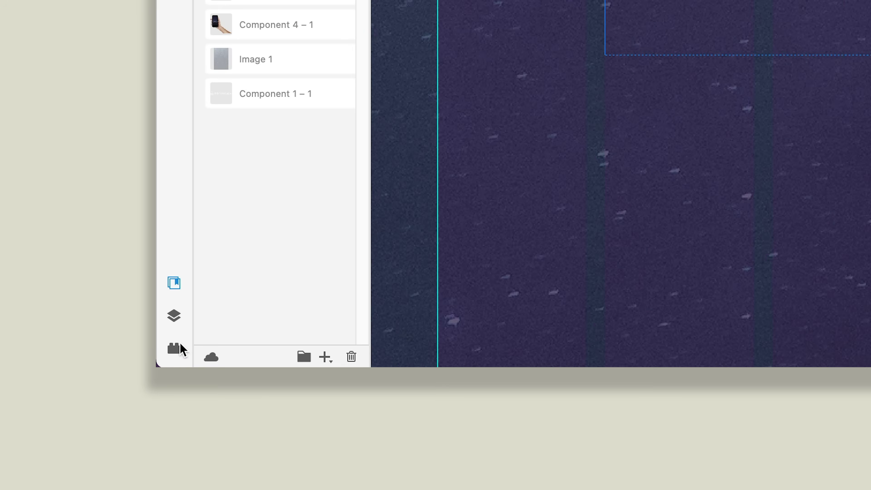
# Step: Fill the body text box below the heading with placeholder text using the Lorem Ipsum plugin
pyautogui.click(9, 480)
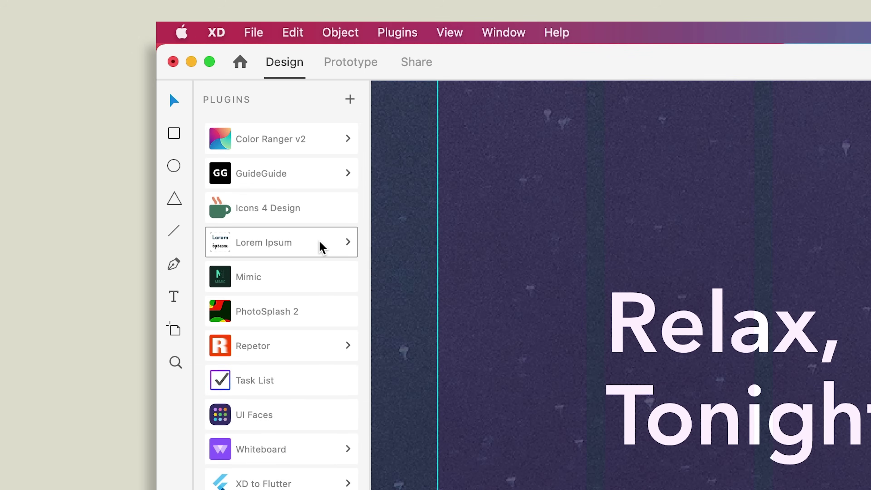
pyautogui.click(322, 247)
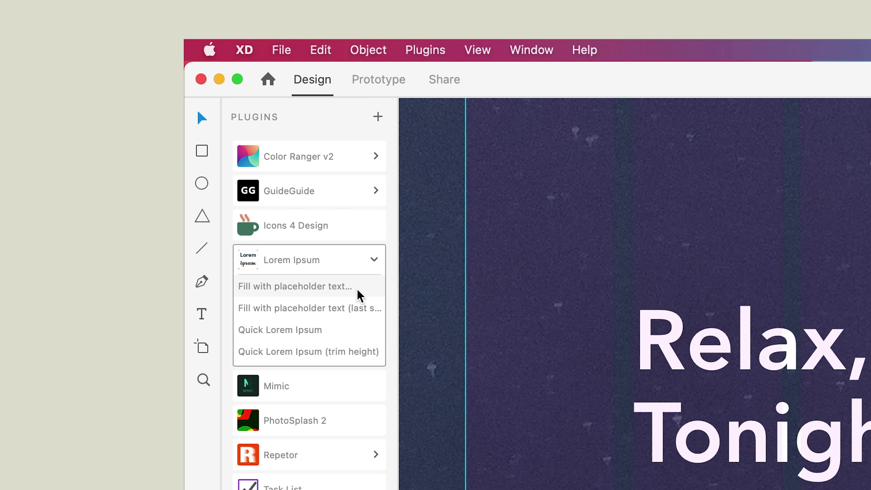
pyautogui.click(329, 270)
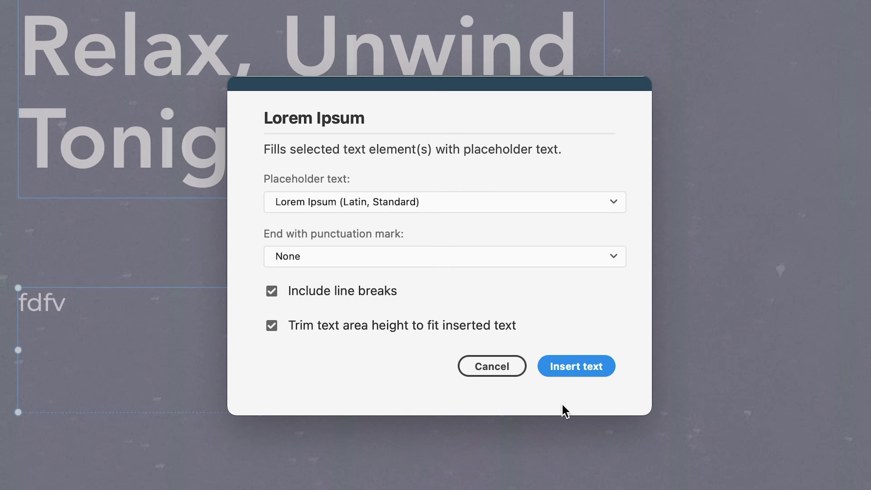
pyautogui.click(577, 366)
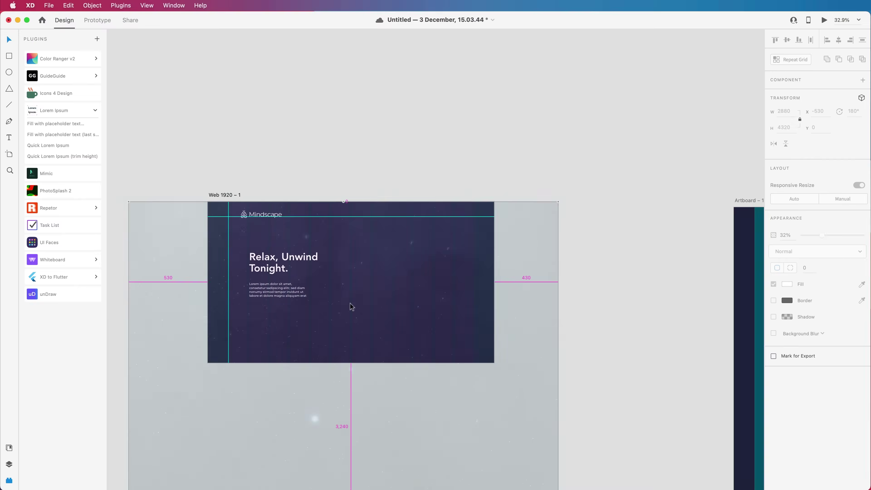
# Step: Hide the layout grid on the Web 1920 – 1 artboard
pyautogui.scroll(2, 350, 303)
pyautogui.moveTo(393, 300); pyautogui.dragTo(516, 293)
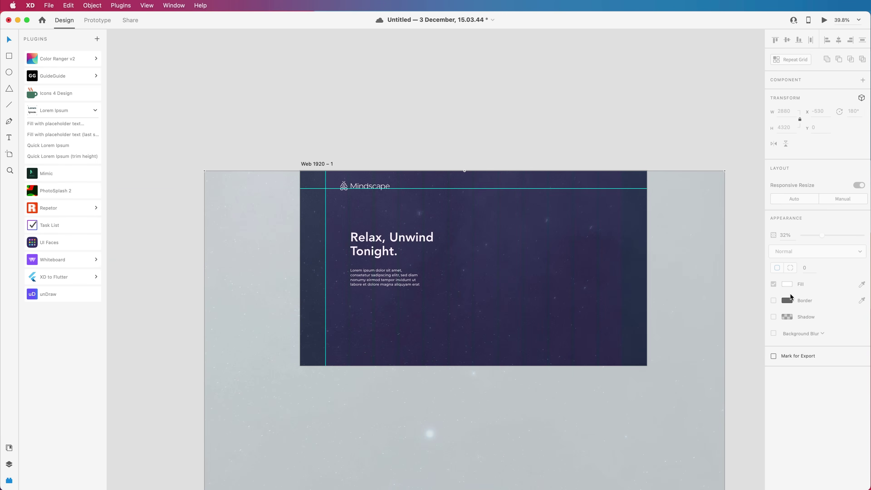
pyautogui.click(326, 164)
pyautogui.click(774, 302)
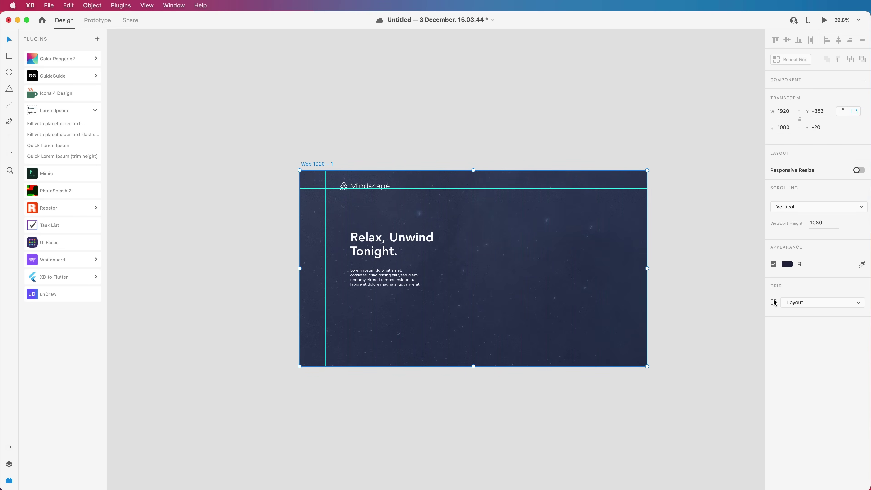
pyautogui.scroll(3, 494, 316)
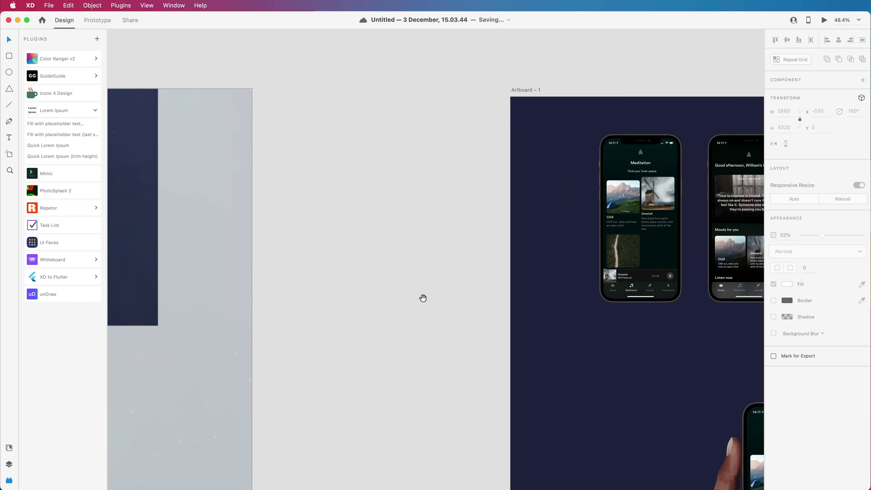
# Step: Move the hand-held phone mockup with the Mindscape splash screen from Artboard – 1 onto the landing page at X 1014, Y 151
pyautogui.scroll(-3, 452, 298)
pyautogui.moveTo(477, 331); pyautogui.dragTo(195, 280)
pyautogui.moveTo(329, 289); pyautogui.dragTo(399, 215)
pyautogui.hscroll(-6, 399, 216)
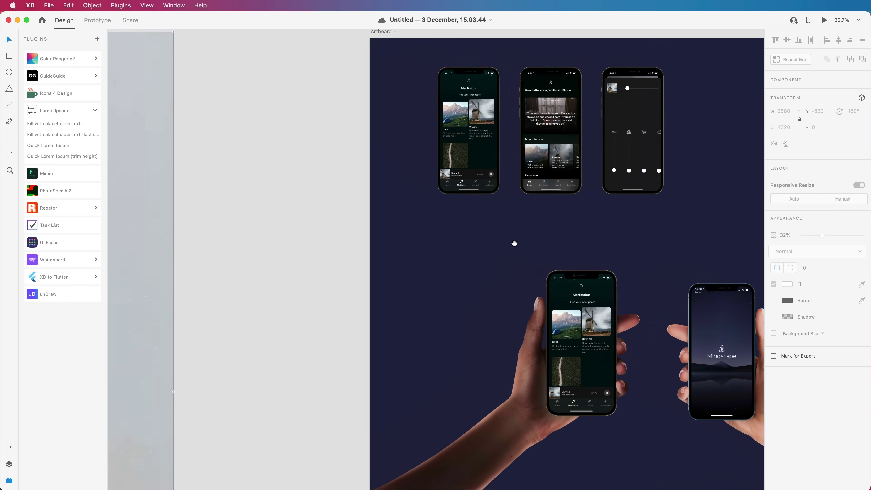
pyautogui.moveTo(753, 343); pyautogui.dragTo(215, 150)
pyautogui.hscroll(-10, 215, 151)
pyautogui.scroll(3, 215, 151)
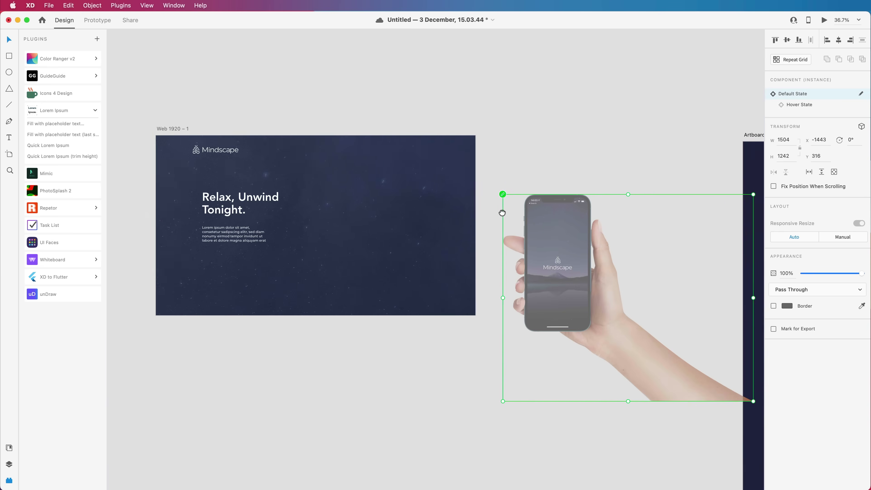
pyautogui.moveTo(599, 256); pyautogui.dragTo(421, 222)
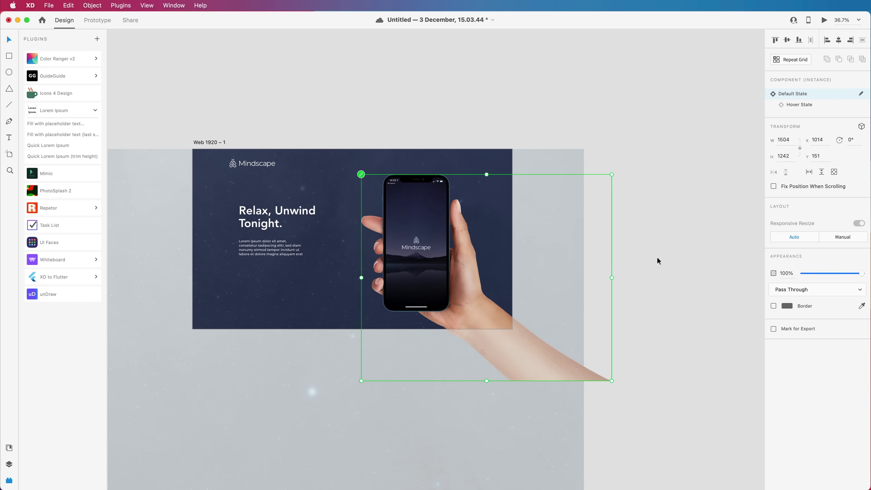
pyautogui.click(658, 258)
# Step: Resize the hand-held phone mockup to 1430 × 1184 at X 1040, Y 150 and lock it
pyautogui.scroll(5, 456, 206)
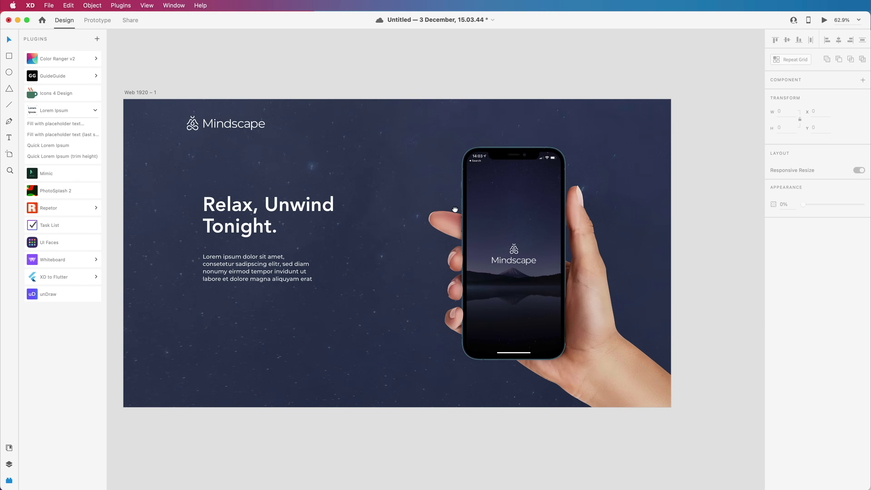
pyautogui.hscroll(-2, 455, 180)
pyautogui.click(552, 214)
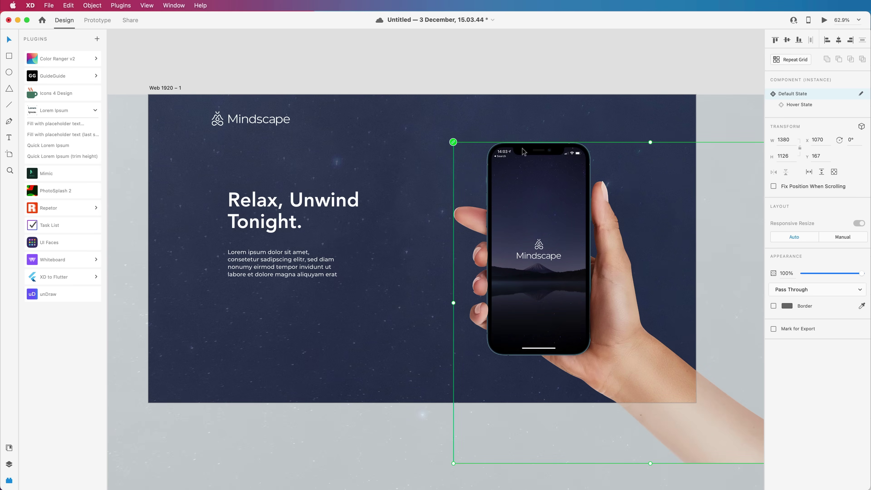
pyautogui.moveTo(454, 142); pyautogui.dragTo(440, 126)
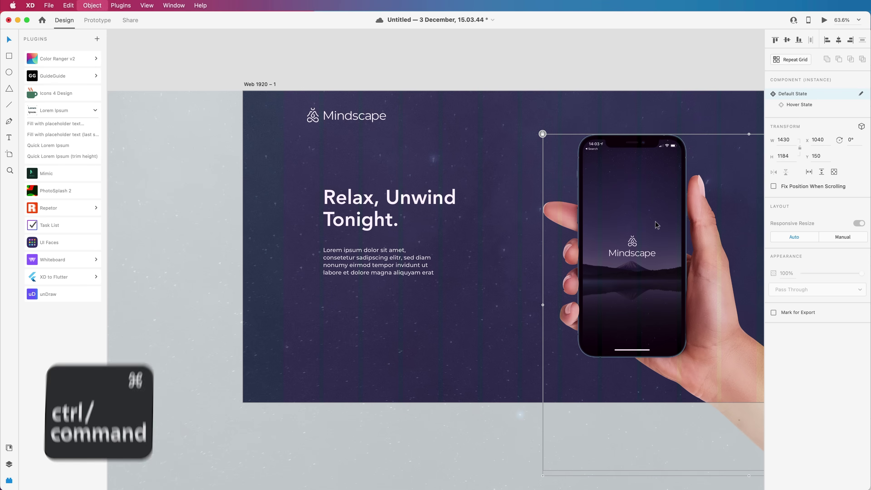
pyautogui.press('super+l')
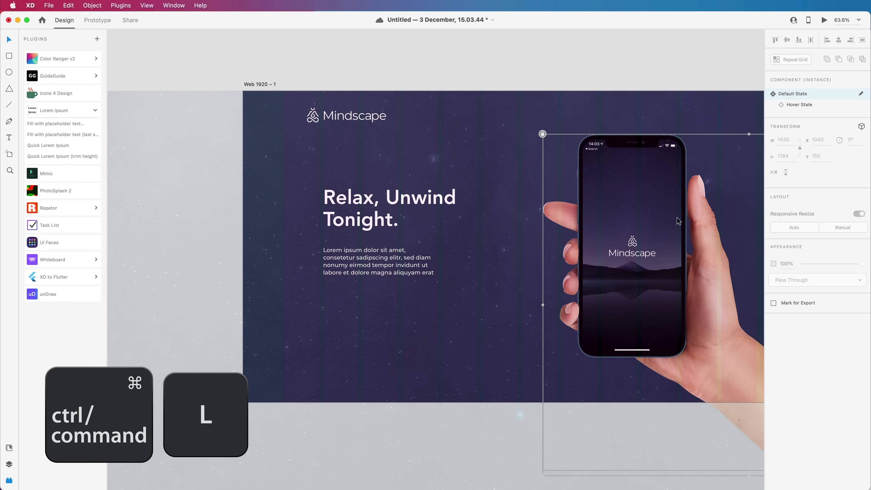
pyautogui.click(605, 294)
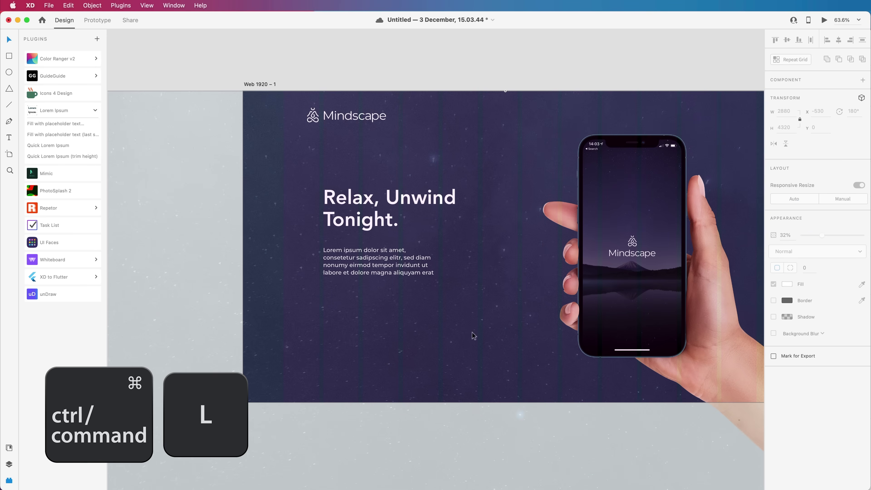
# Step: Draw a rectangle of about 260 × 86 px below the body text, at X 278, Y 700
pyautogui.hscroll(-4, 472, 333)
pyautogui.scroll(-1, 473, 333)
pyautogui.scroll(4, 479, 284)
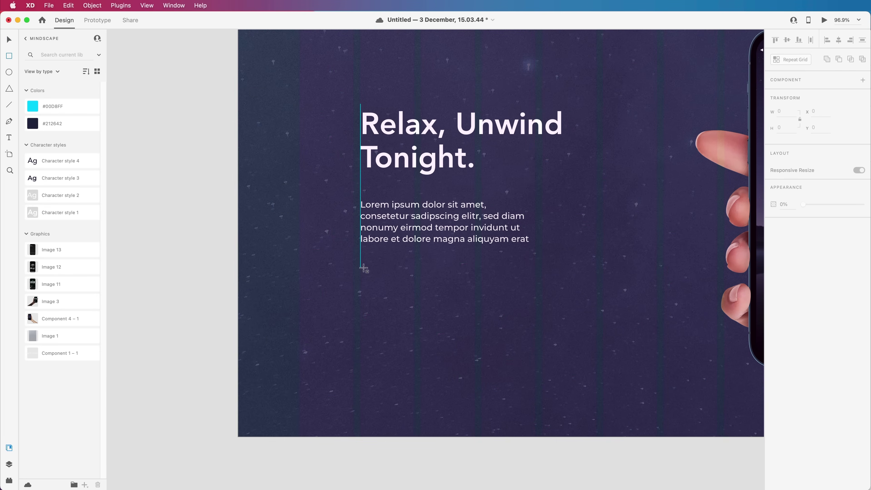
pyautogui.press('r')
pyautogui.moveTo(361, 270)
pyautogui.mouseDown()
pyautogui.moveTo(361, 308)
pyautogui.moveTo(475, 319)
pyautogui.moveTo(476, 309)
pyautogui.mouseUp()
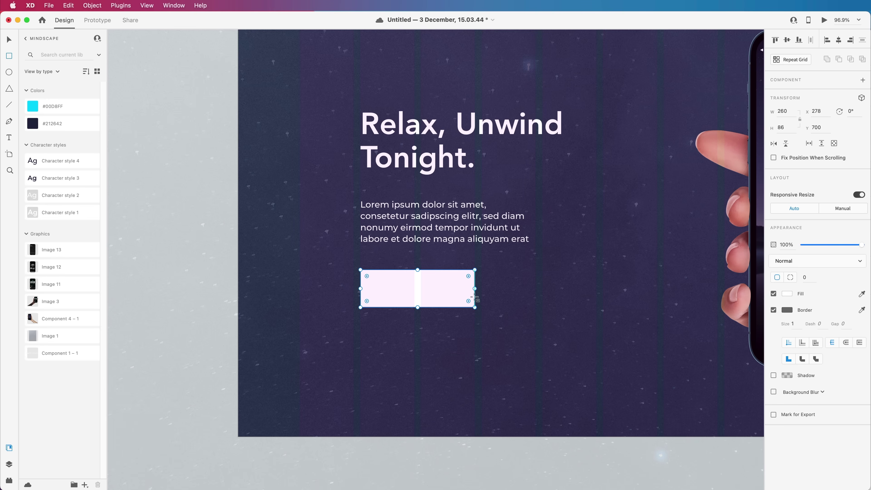
# Step: Turn off the layout grid of the landing page artboard to judge the button rectangle
pyautogui.press('v')
pyautogui.click(297, 183)
pyautogui.moveTo(297, 129); pyautogui.dragTo(270, 191)
pyautogui.moveTo(274, 97); pyautogui.dragTo(267, 143)
pyautogui.click(228, 64)
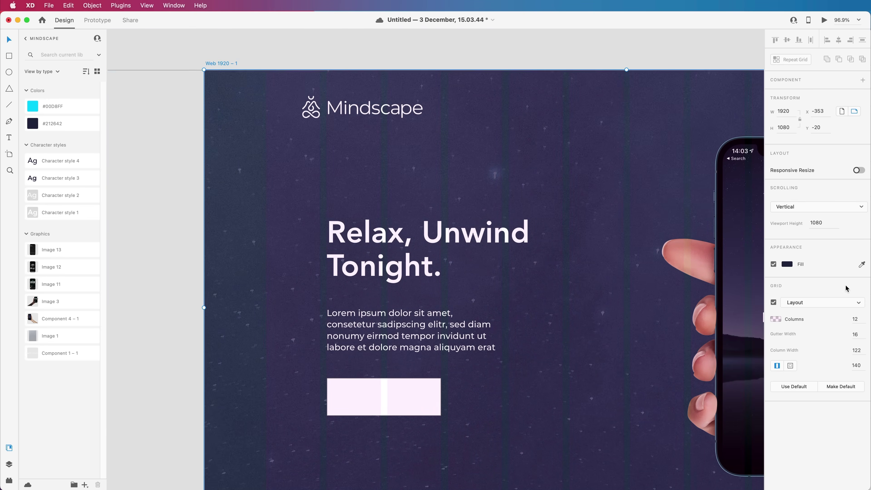
pyautogui.click(774, 303)
pyautogui.moveTo(557, 407); pyautogui.dragTo(545, 315)
pyautogui.scroll(3, 393, 326)
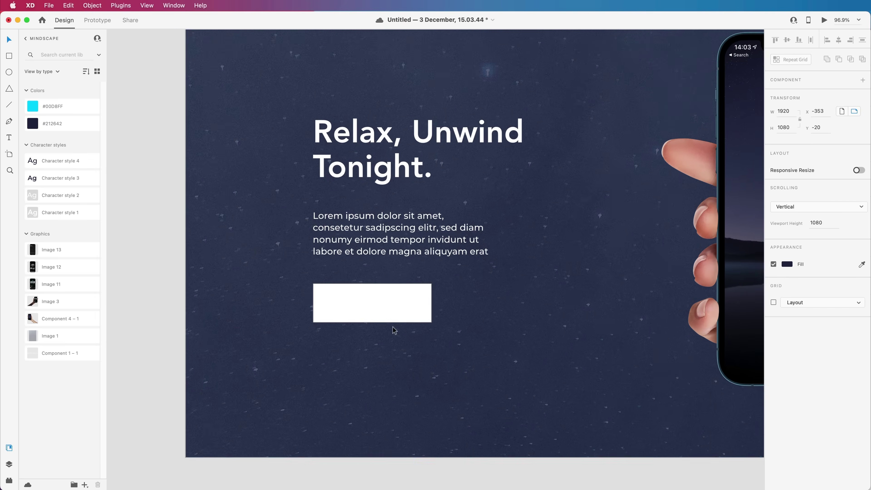
# Step: Reduce the button rectangle below the body text to 241 × 74 px
pyautogui.click(403, 312)
pyautogui.moveTo(370, 322); pyautogui.dragTo(372, 319)
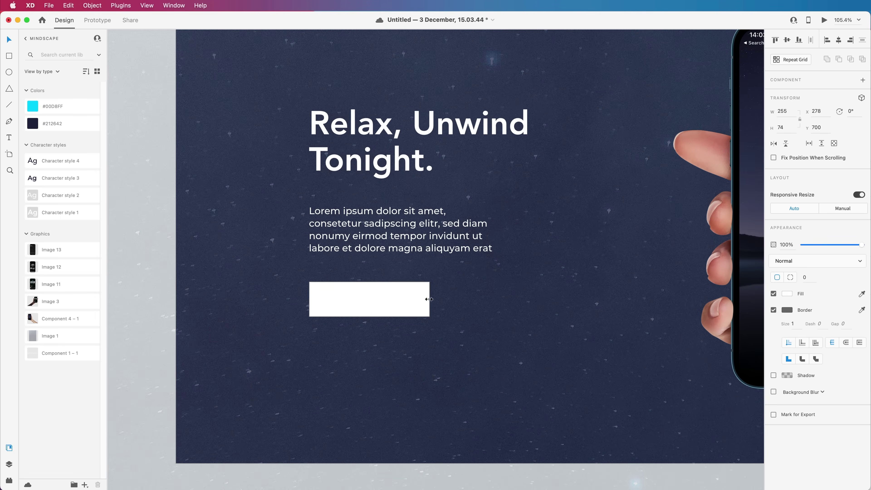
pyautogui.moveTo(425, 299); pyautogui.dragTo(424, 300)
pyautogui.scroll(3, 374, 345)
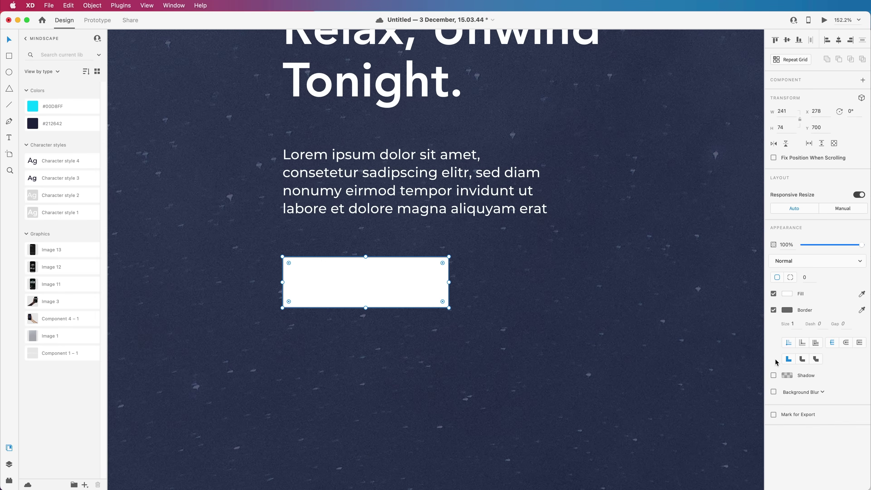
# Step: Remove the button rectangle's border, keep its white fill and slightly round its corners
pyautogui.click(774, 310)
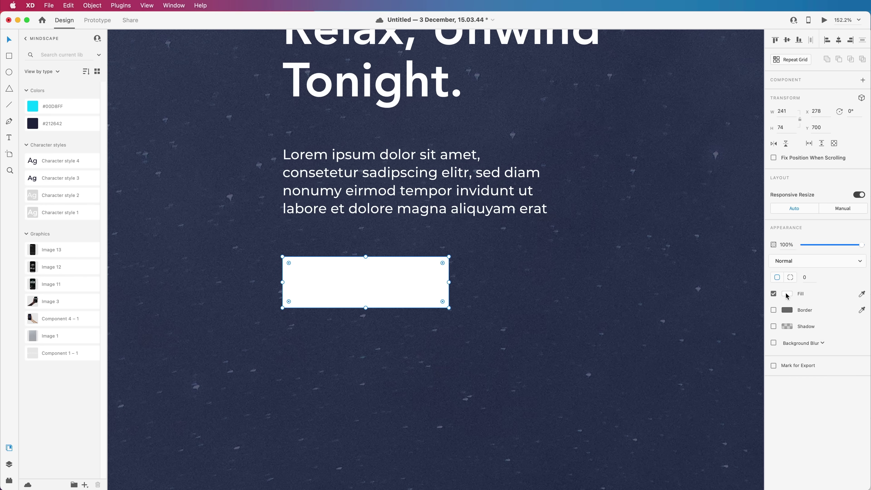
pyautogui.click(788, 294)
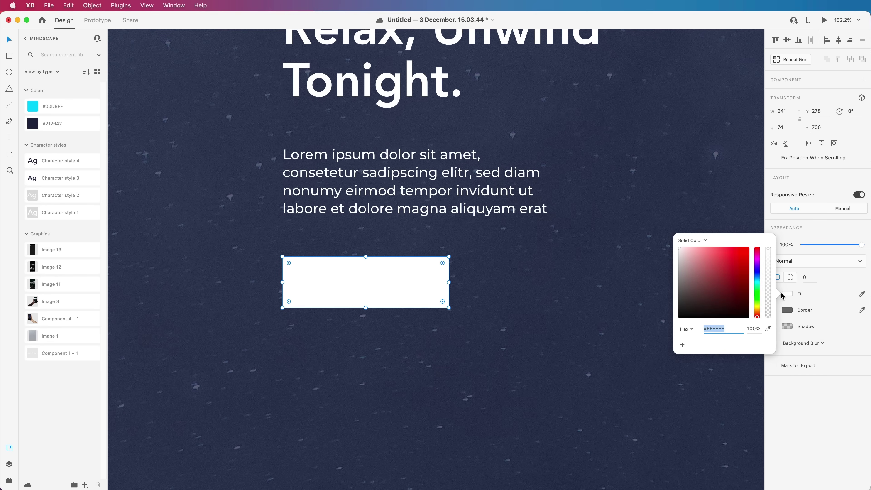
pyautogui.click(645, 406)
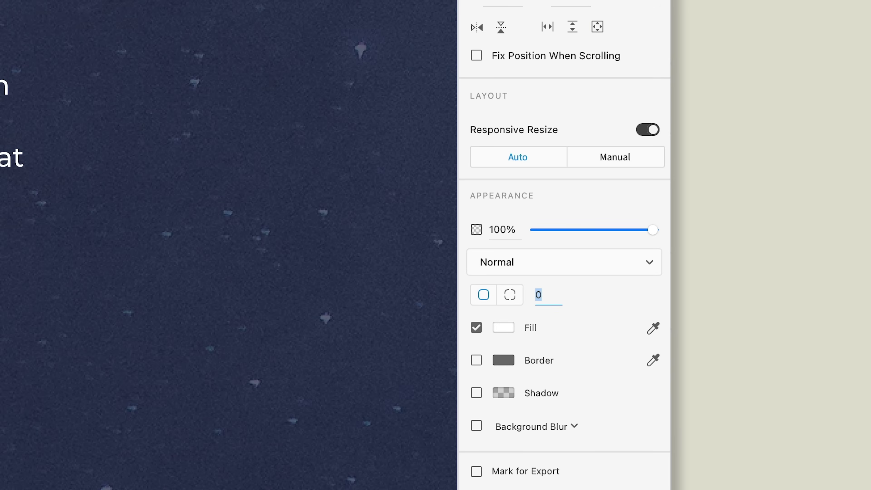
pyautogui.click(149, 296)
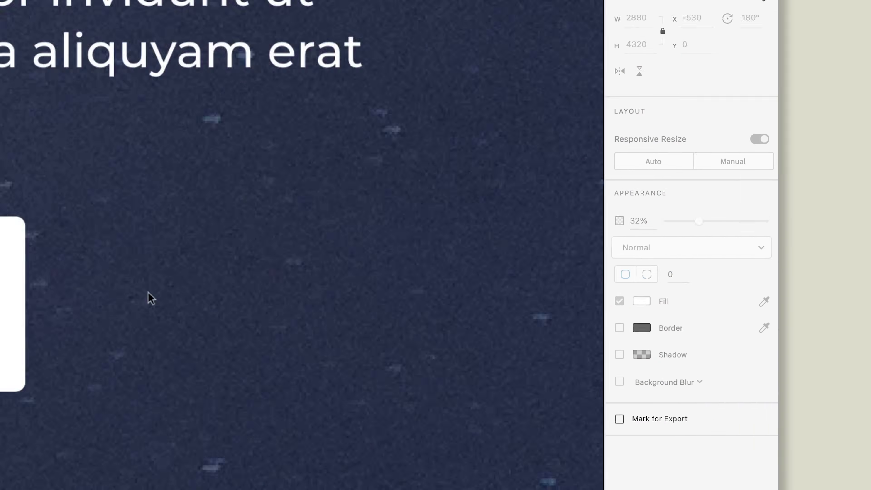
pyautogui.scroll(-10, 407, 314)
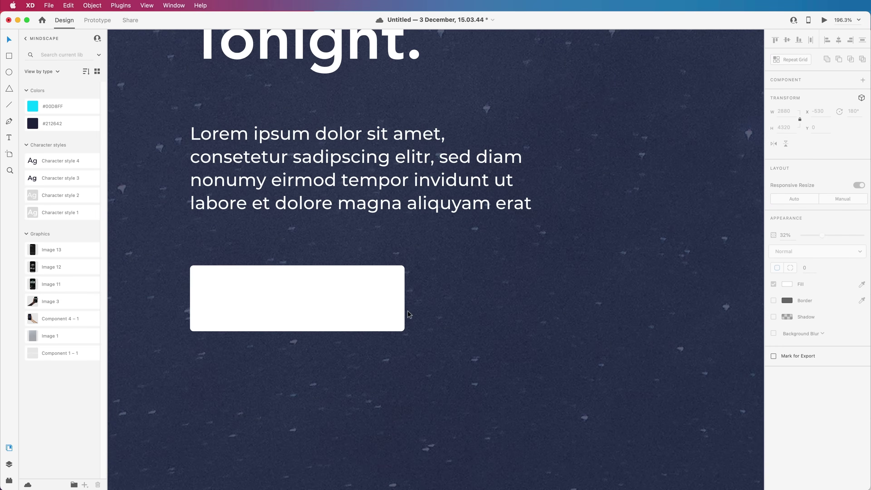
pyautogui.scroll(4, 408, 316)
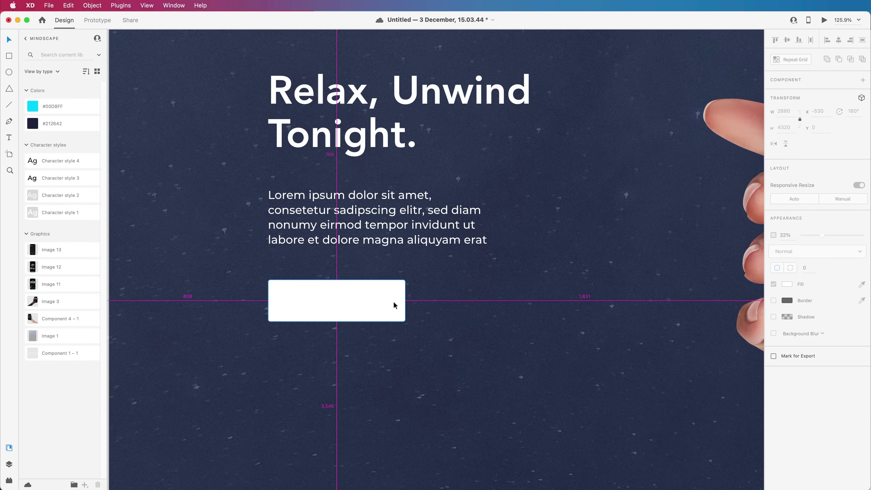
# Step: Add the text label "Download" on the white button rectangle
pyautogui.scroll(3, 354, 294)
pyautogui.press('t')
pyautogui.click(287, 302)
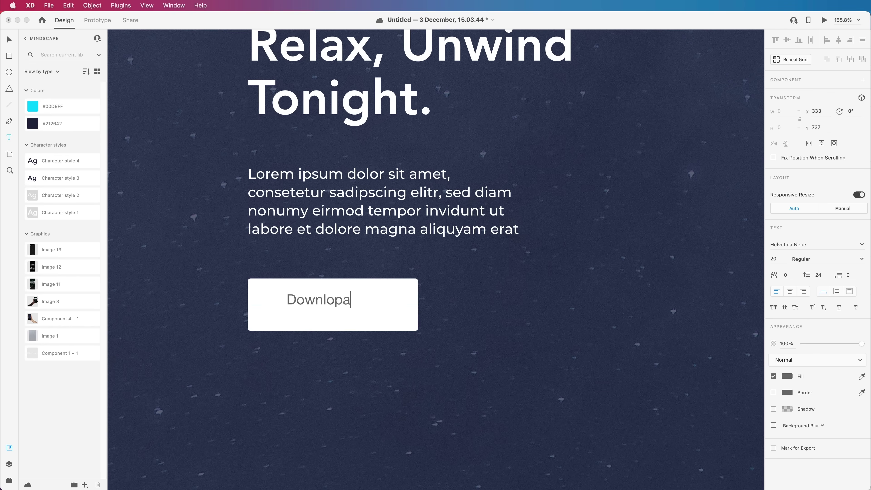
pyautogui.write('Downlop')
pyautogui.press('BackSpace')
pyautogui.write('ad')
pyautogui.press('Escape')
# Step: Center the Download label on the button and apply Character style 3 to it
pyautogui.moveTo(339, 303); pyautogui.dragTo(346, 308)
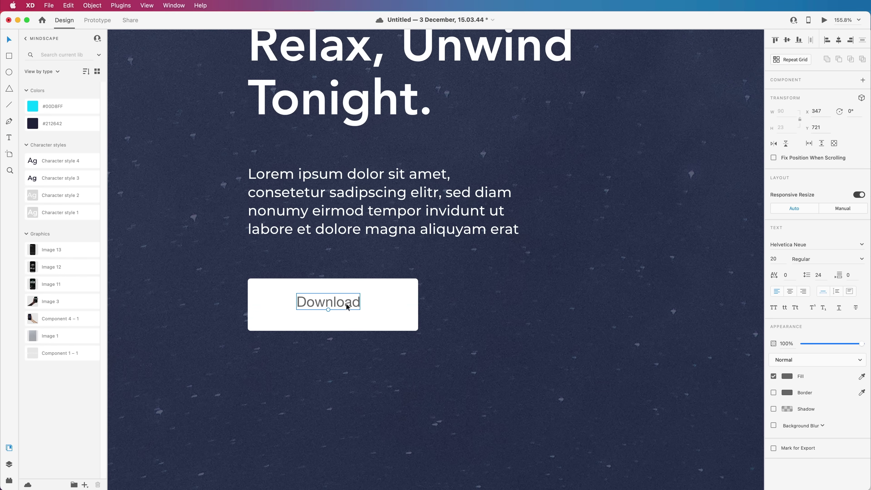
pyautogui.click(40, 161)
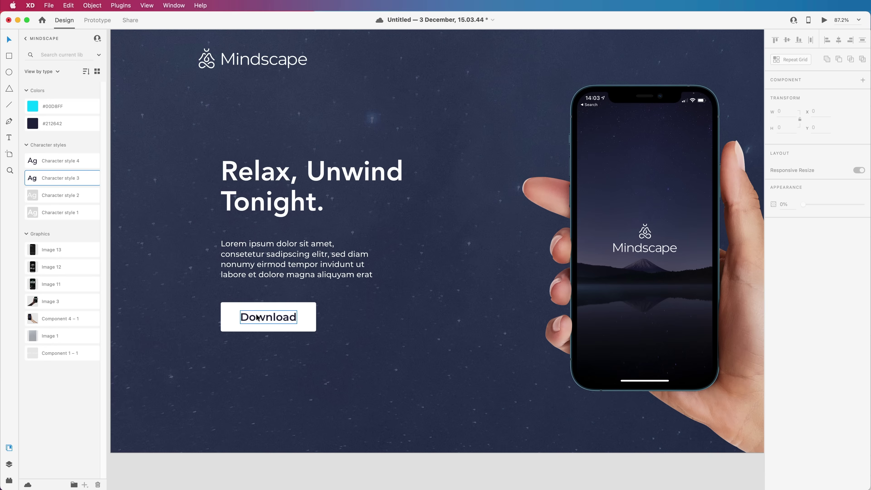
pyautogui.click(257, 315)
pyautogui.click(344, 319)
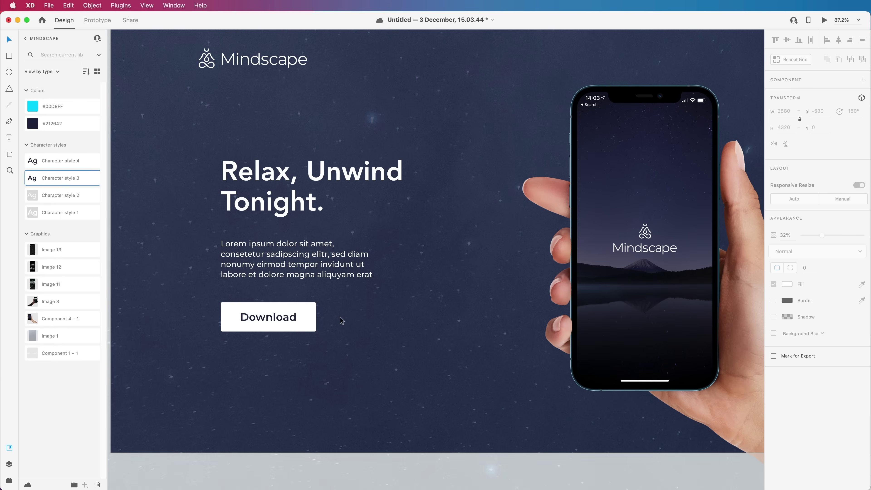
# Step: Select the Download label together with its white rectangle and group them
pyautogui.scroll(-12, 333, 304)
pyautogui.scroll(-5, 330, 301)
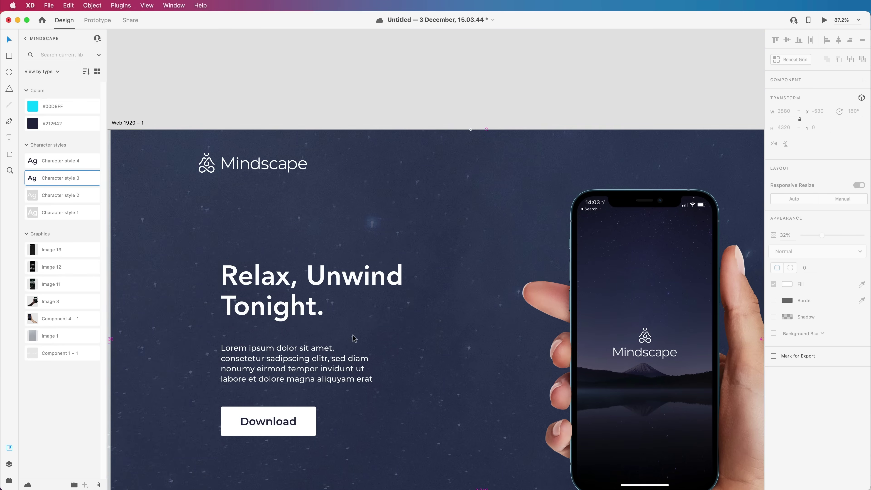
pyautogui.scroll(-3, 354, 335)
pyautogui.scroll(-2, 353, 335)
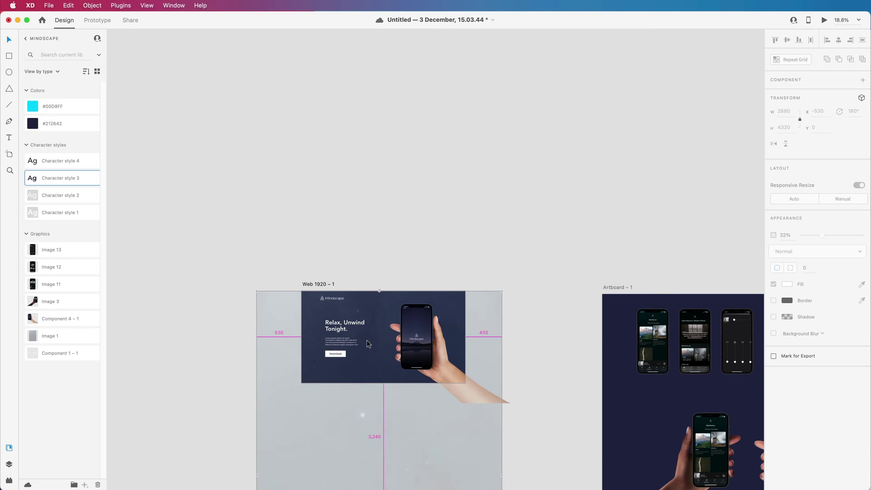
pyautogui.scroll(5, 361, 399)
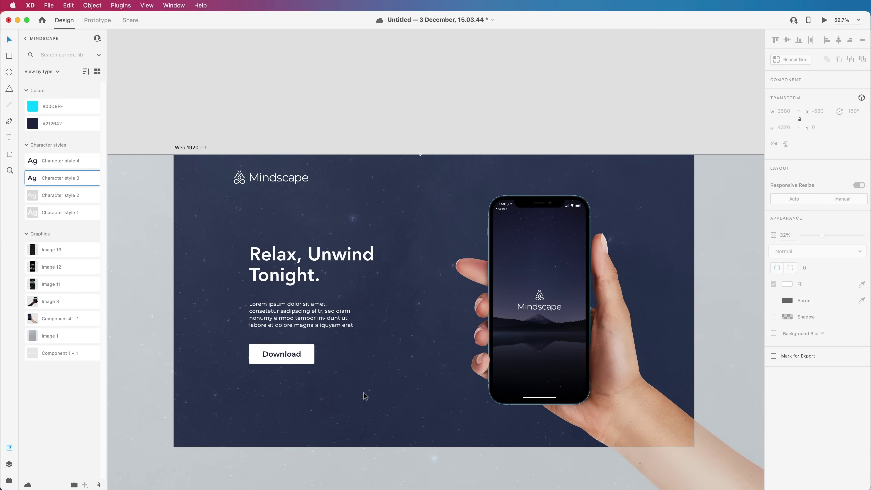
pyautogui.click(275, 356)
pyautogui.click(323, 358)
pyautogui.moveTo(332, 357); pyautogui.dragTo(233, 376)
pyautogui.moveTo(230, 376); pyautogui.dragTo(211, 374)
pyautogui.press('super+g')
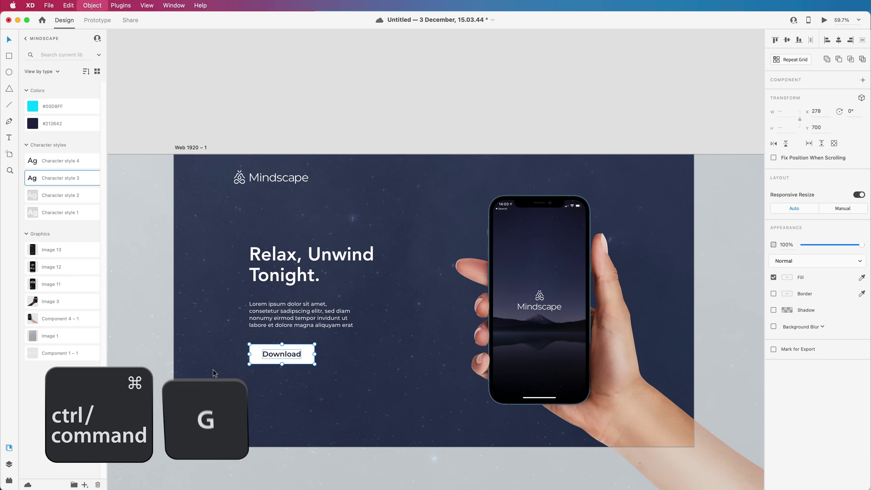
# Step: Show the landing page artboard's layout grid and the guides again
pyautogui.click(357, 413)
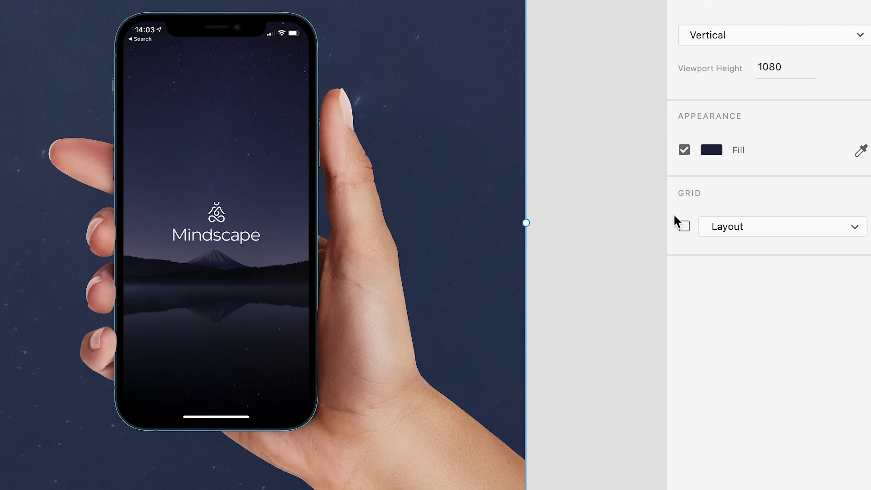
pyautogui.click(684, 226)
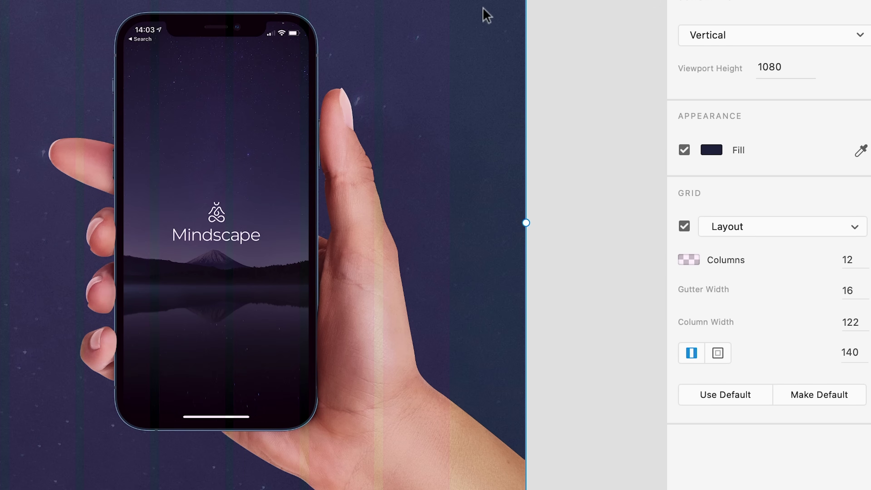
pyautogui.press('super+semicolon')
pyautogui.scroll(2, 345, 3)
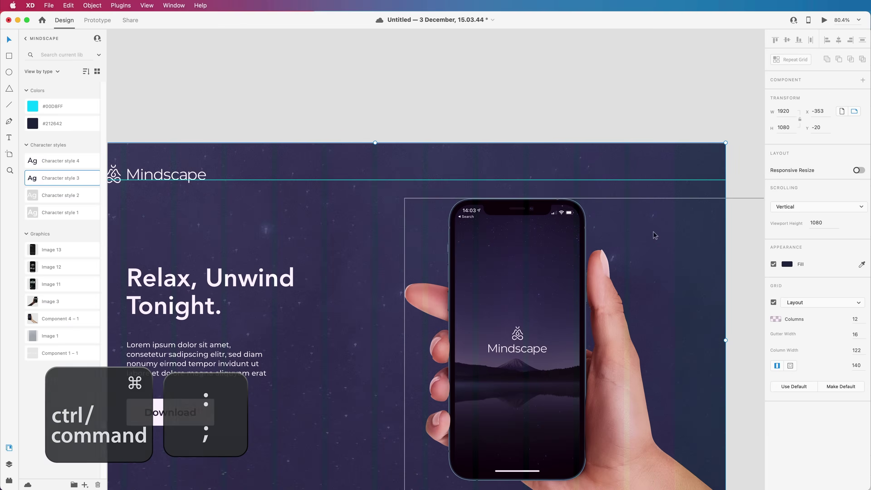
# Step: Add the text label "Home" in Character style 2 above the phone mockup and move it down to the horizontal guide
pyautogui.hscroll(-3, 446, 92)
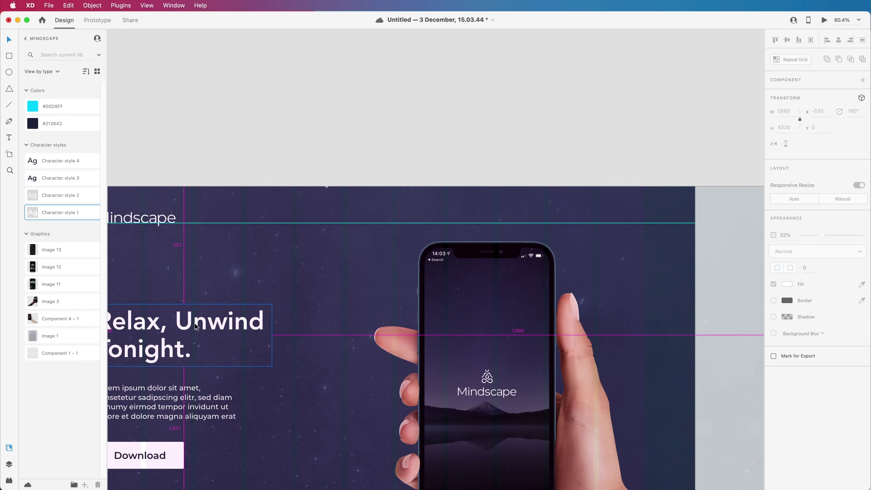
pyautogui.moveTo(195, 326); pyautogui.dragTo(530, 221)
pyautogui.click(47, 196)
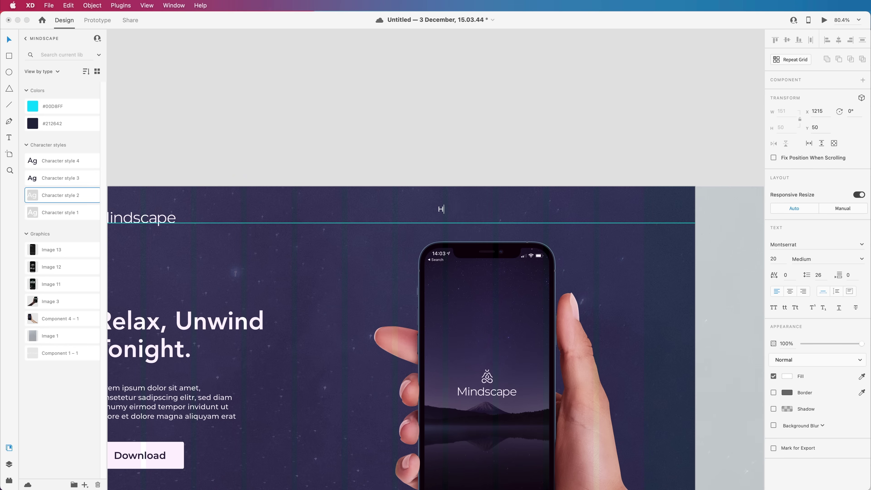
pyautogui.moveTo(450, 210); pyautogui.dragTo(451, 219)
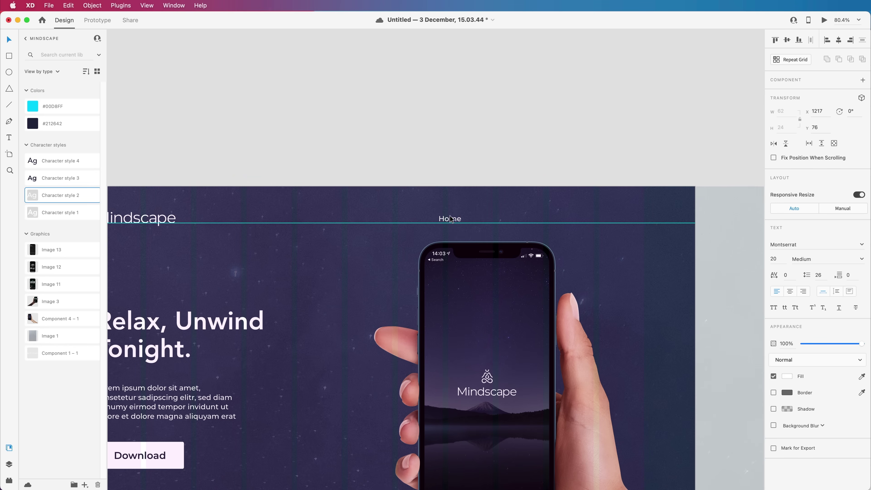
pyautogui.click(499, 220)
pyautogui.scroll(5, 501, 225)
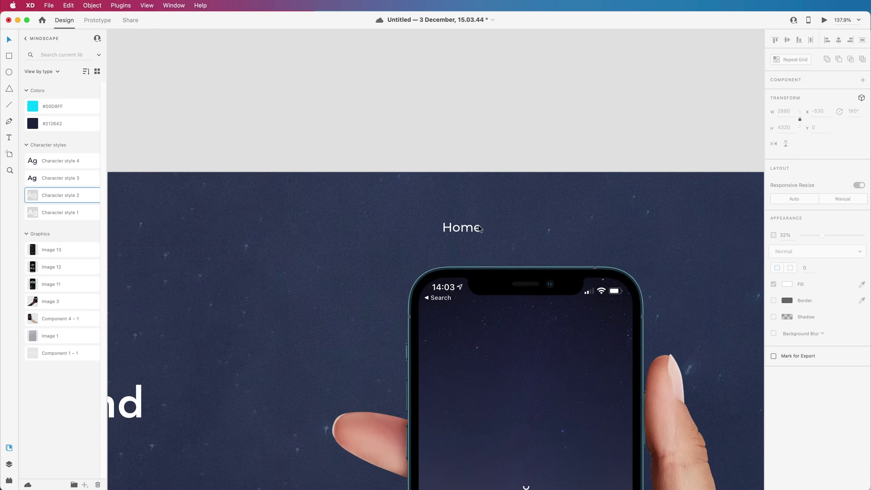
# Step: Set the Home label's font weight to SemiBold and its size to 25
pyautogui.click(462, 229)
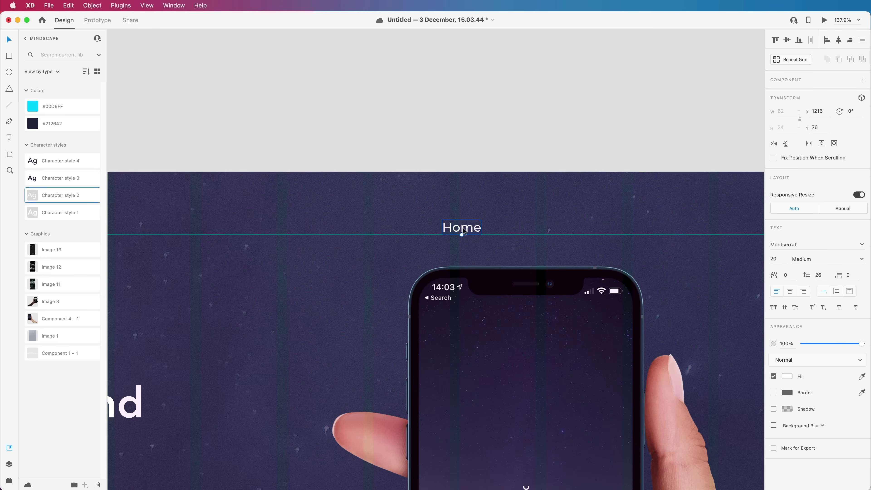
pyautogui.click(863, 260)
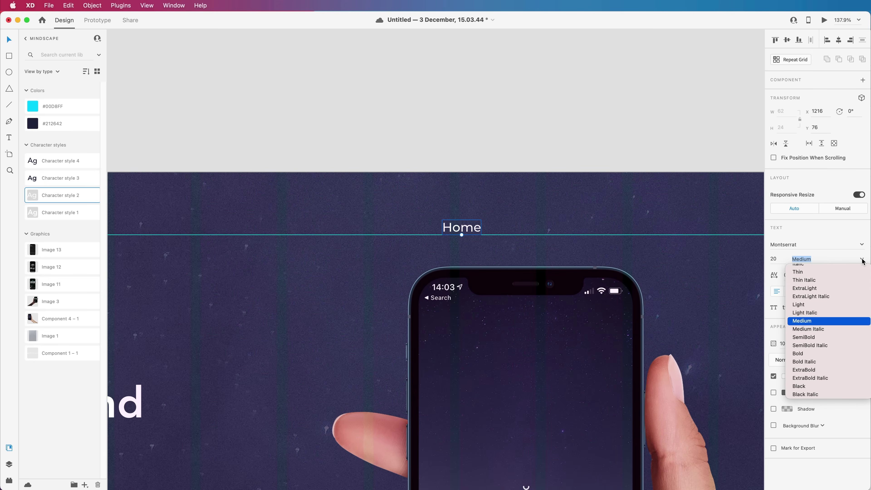
pyautogui.click(812, 338)
pyautogui.scroll(-5, 451, 225)
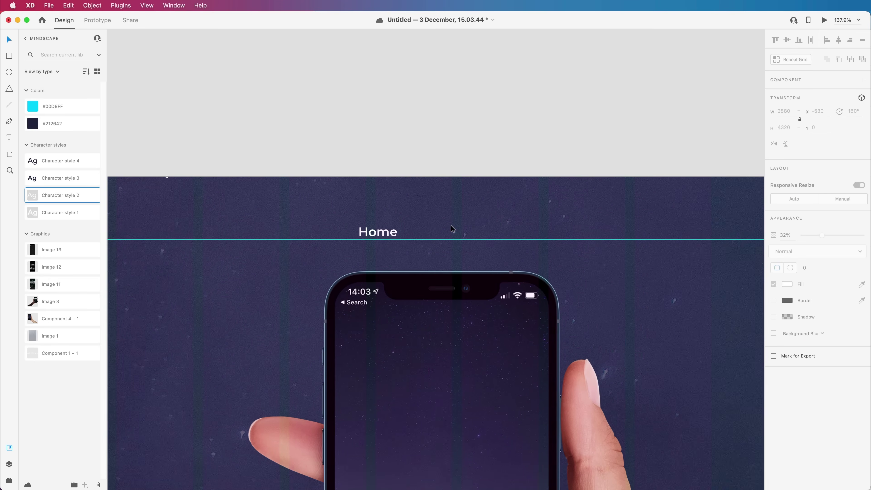
pyautogui.moveTo(488, 259); pyautogui.dragTo(563, 245)
pyautogui.scroll(5, 562, 246)
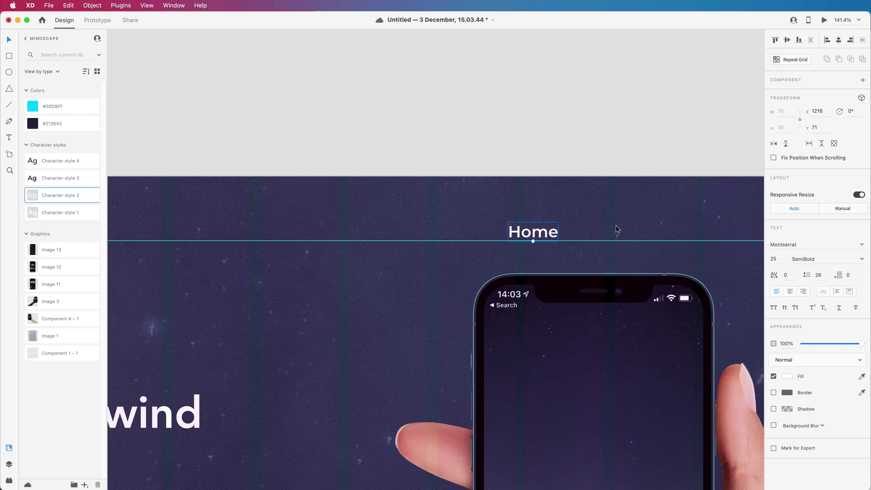
# Step: Position the Home label so that it rests on the horizontal guide at about Y 70
pyautogui.click(616, 236)
pyautogui.click(524, 237)
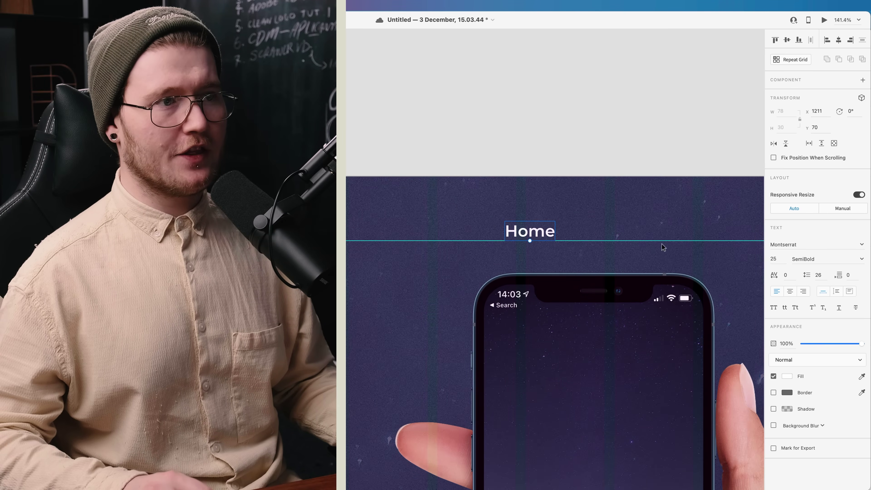
pyautogui.click(603, 228)
pyautogui.click(551, 236)
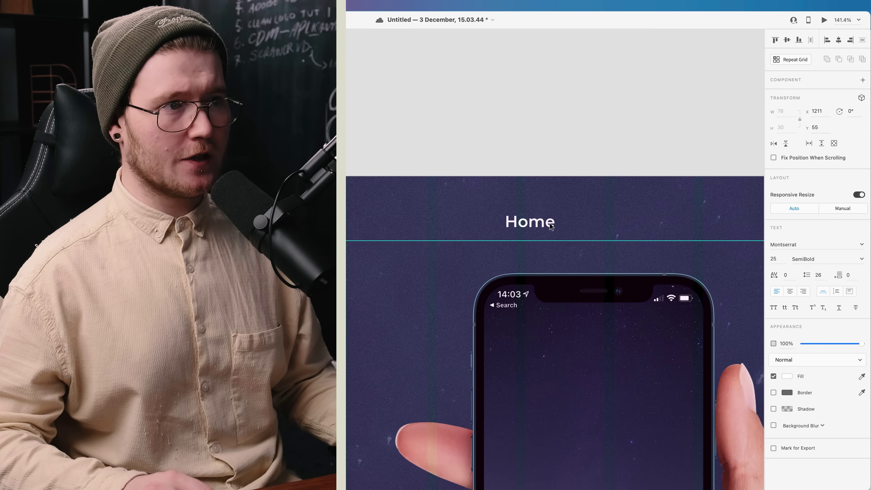
pyautogui.scroll(-3, 546, 234)
pyautogui.click(581, 224)
pyautogui.scroll(3, 577, 240)
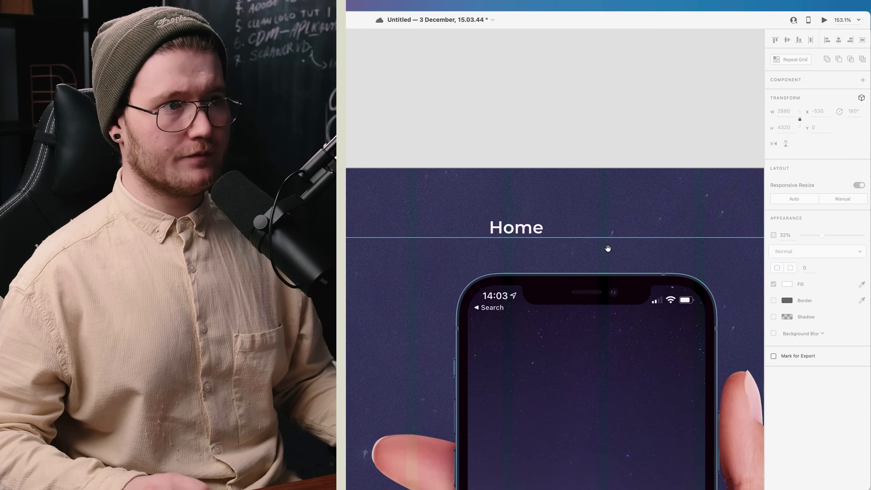
pyautogui.moveTo(607, 247); pyautogui.dragTo(575, 242)
# Step: Duplicate the Home label along the guide and change the copies' text to "About" and "Download"
pyautogui.moveTo(492, 228); pyautogui.dragTo(577, 226)
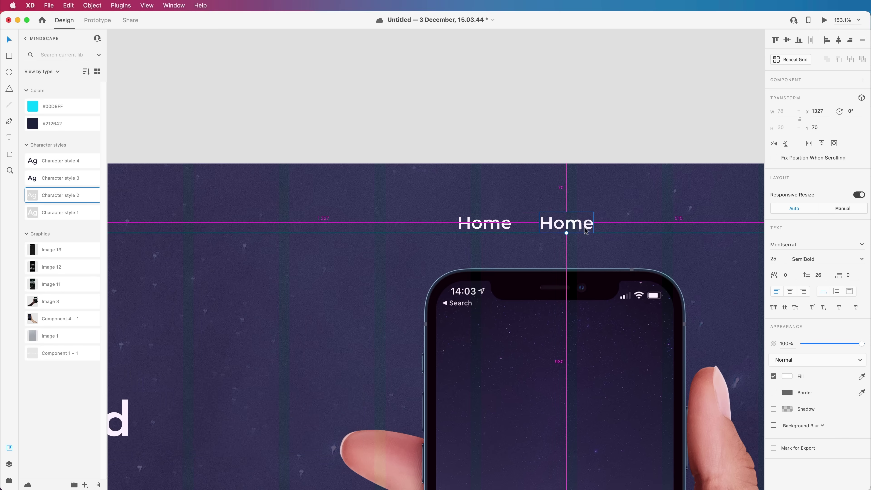
pyautogui.doubleClick(554, 224)
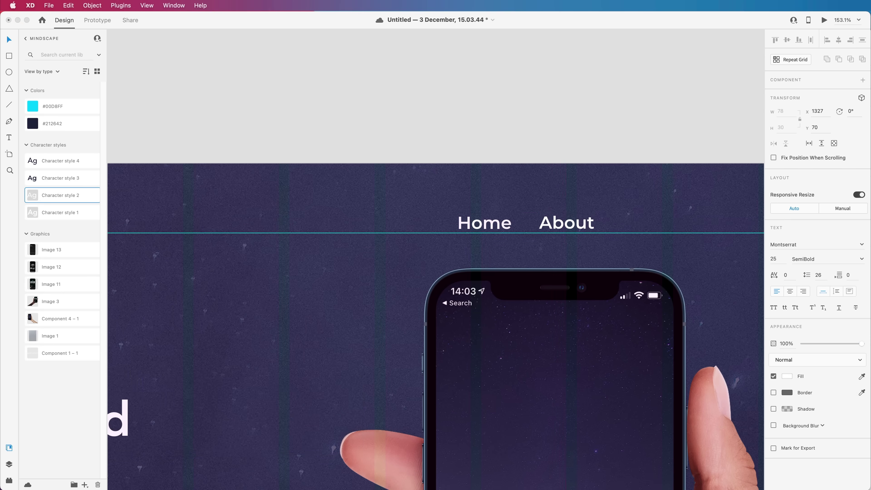
pyautogui.moveTo(639, 218); pyautogui.dragTo(529, 222)
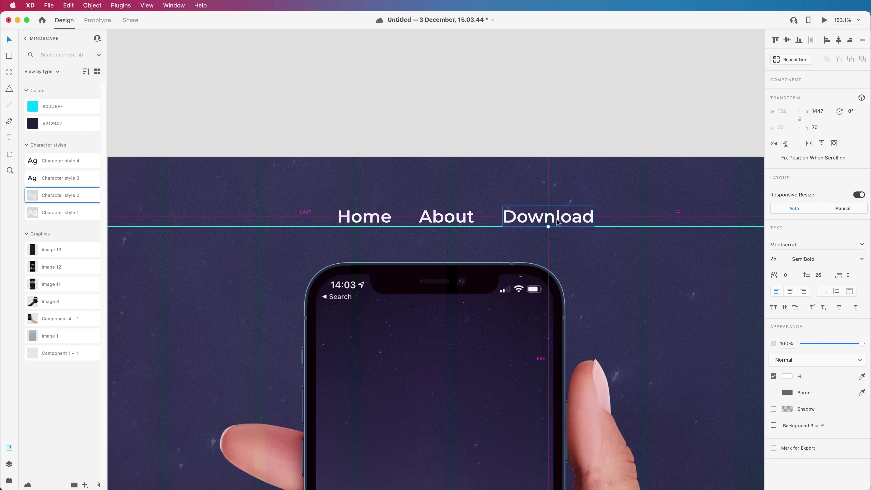
# Step: Duplicate the navigation Download label to its right at X 1619 and change the copy's text to "Login"
pyautogui.moveTo(558, 222); pyautogui.dragTo(677, 220)
pyautogui.doubleClick(675, 218)
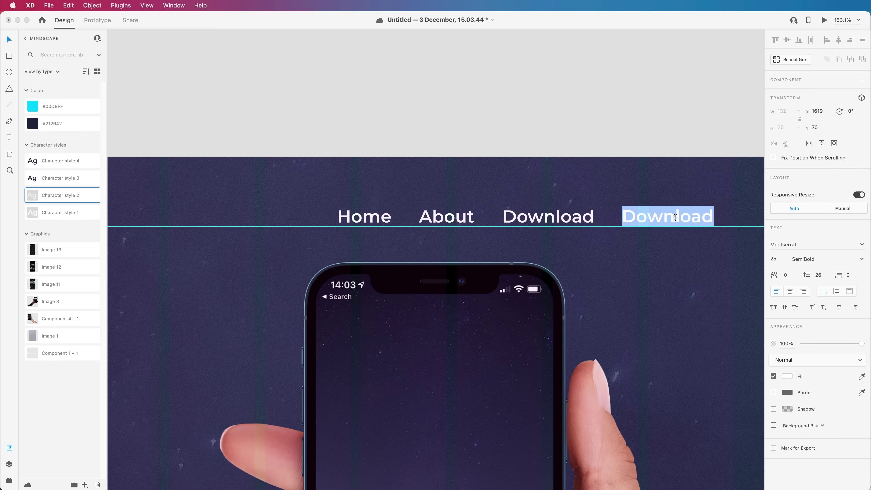
pyautogui.write('Login')
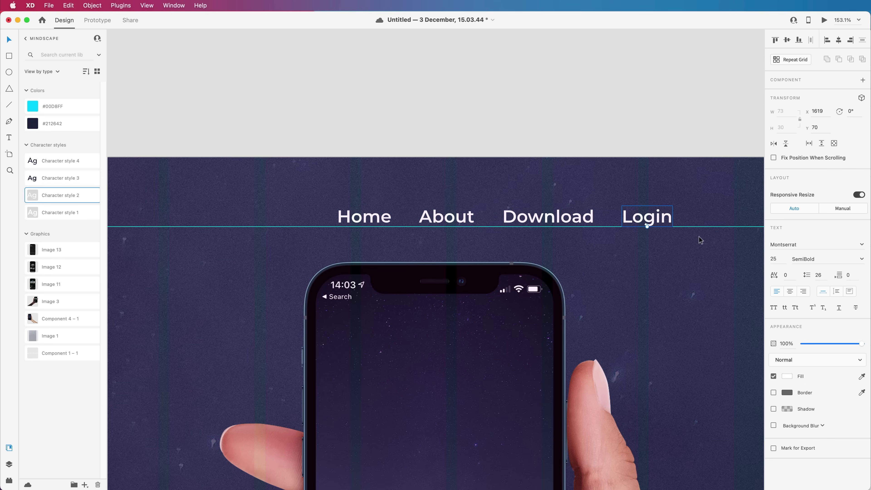
pyautogui.click(693, 242)
# Step: Select the Home, About, Download and Login labels and group them
pyautogui.scroll(-10, 654, 238)
pyautogui.scroll(3, 654, 248)
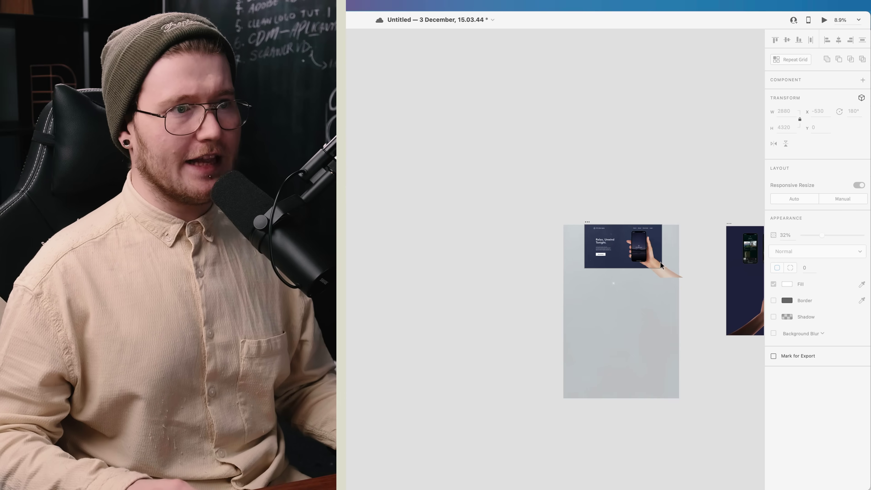
pyautogui.scroll(10, 663, 267)
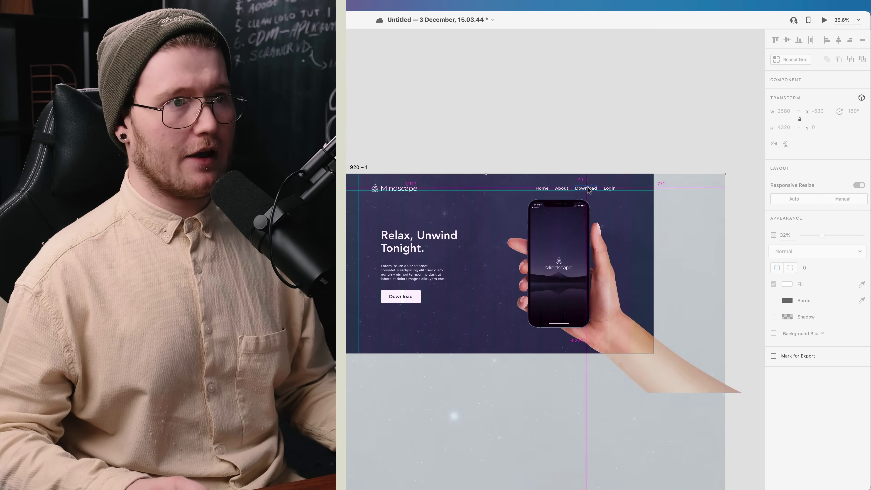
pyautogui.scroll(6, 587, 190)
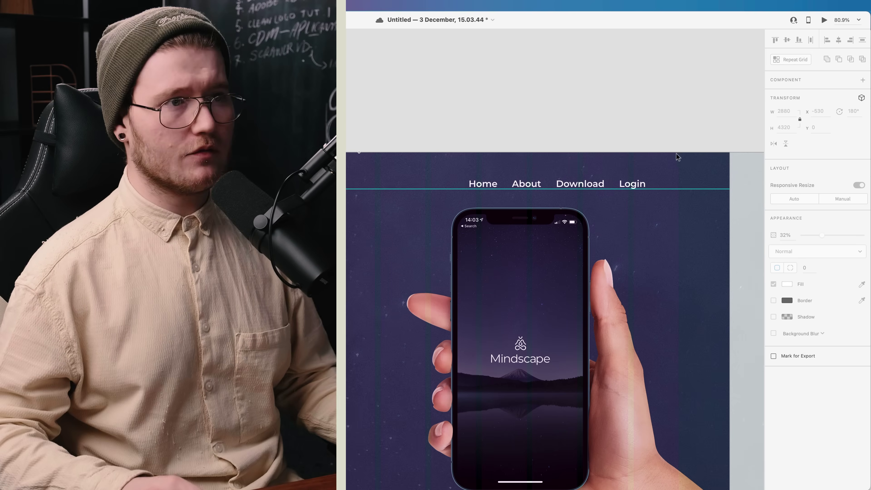
pyautogui.moveTo(663, 169); pyautogui.dragTo(463, 190)
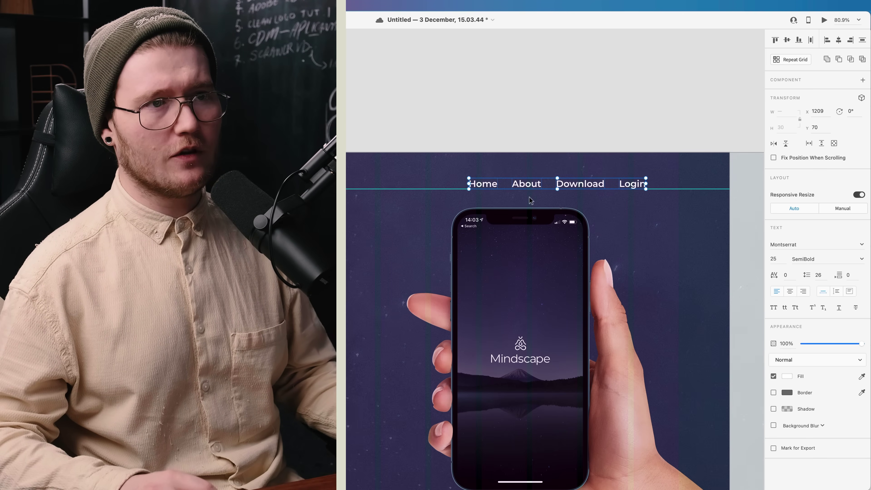
pyautogui.press('super+g')
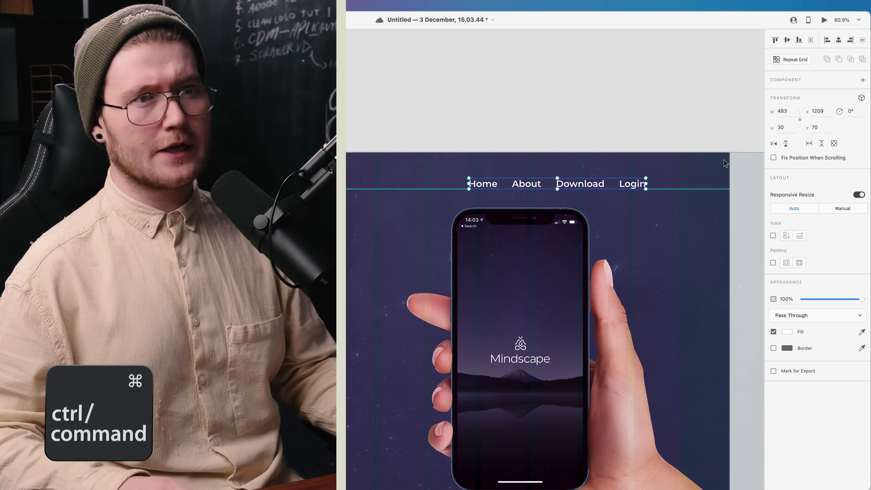
# Step: Turn on a horizontal Stack for the navigation group and try shifting the Download label within it
pyautogui.click(774, 144)
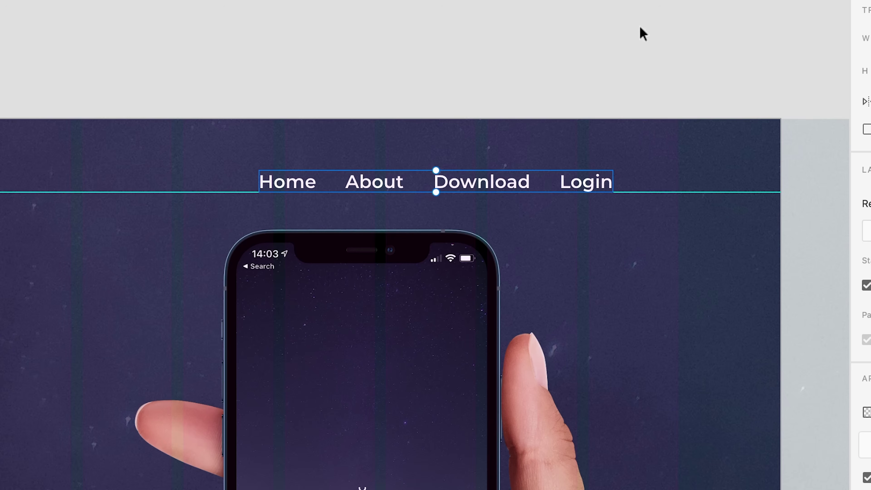
pyautogui.moveTo(483, 184)
pyautogui.mouseDown()
pyautogui.moveTo(391, 189)
pyautogui.moveTo(500, 183)
pyautogui.mouseUp()
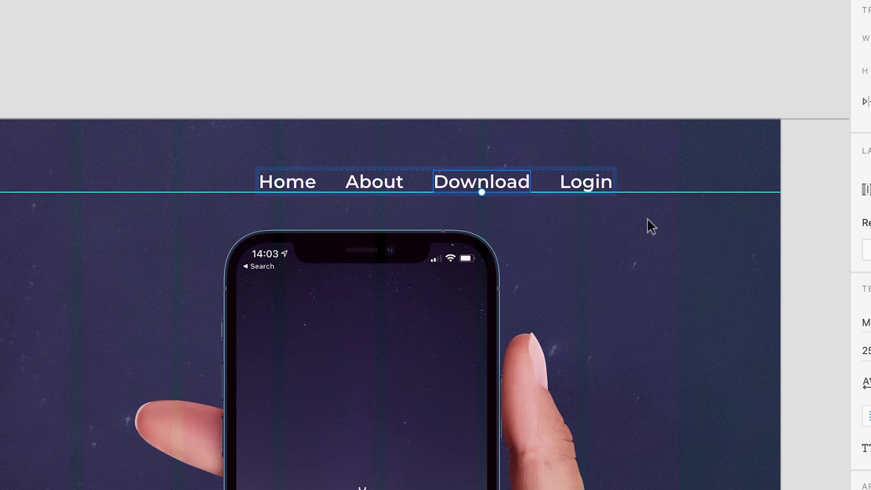
pyautogui.click(674, 157)
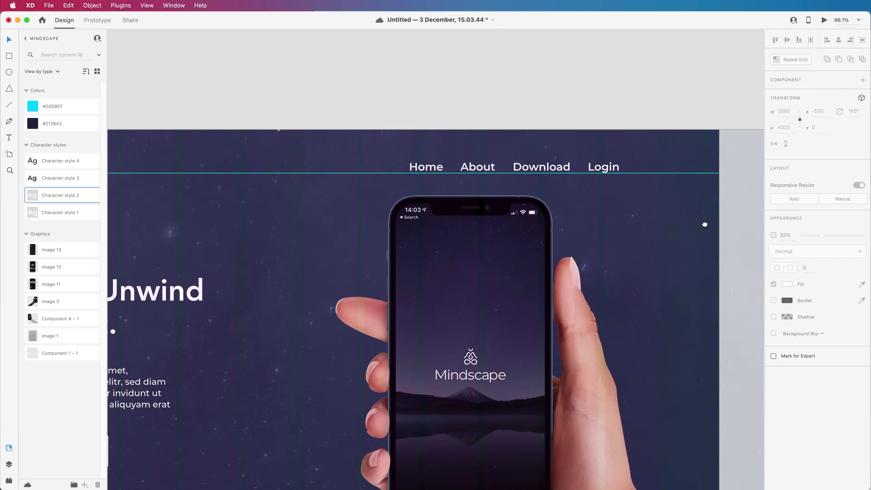
# Step: Move the navigation group left to X 1159, lining up its right end with a layout column edge
pyautogui.moveTo(656, 171); pyautogui.dragTo(650, 177)
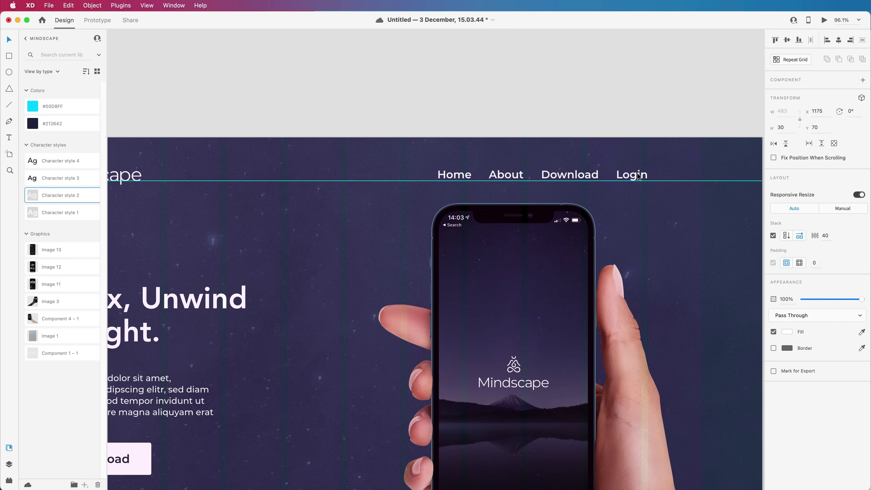
pyautogui.scroll(5, 635, 176)
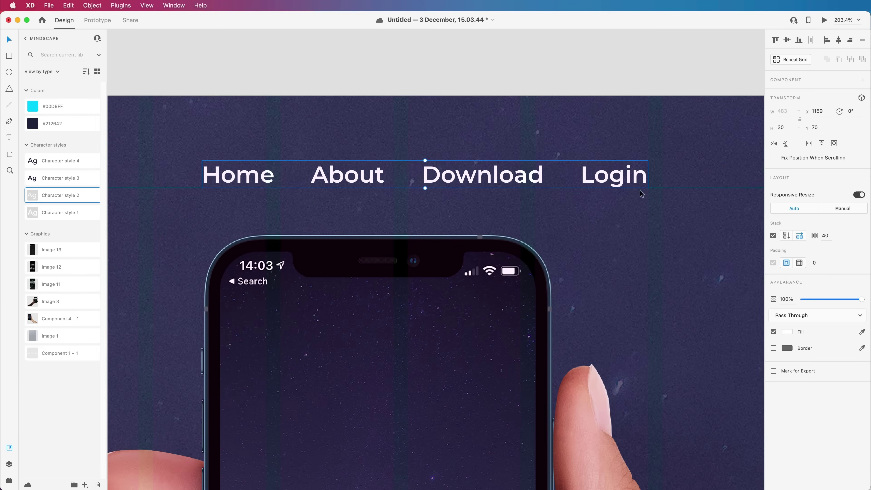
pyautogui.scroll(-8, 647, 152)
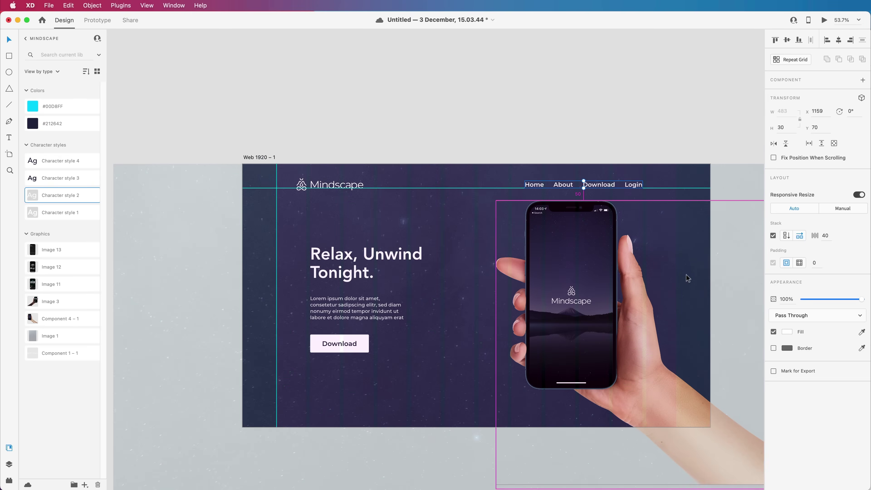
pyautogui.click(511, 245)
# Step: Move the body text up to Y 529 and shift the Download button up beneath it
pyautogui.moveTo(299, 330); pyautogui.dragTo(301, 336)
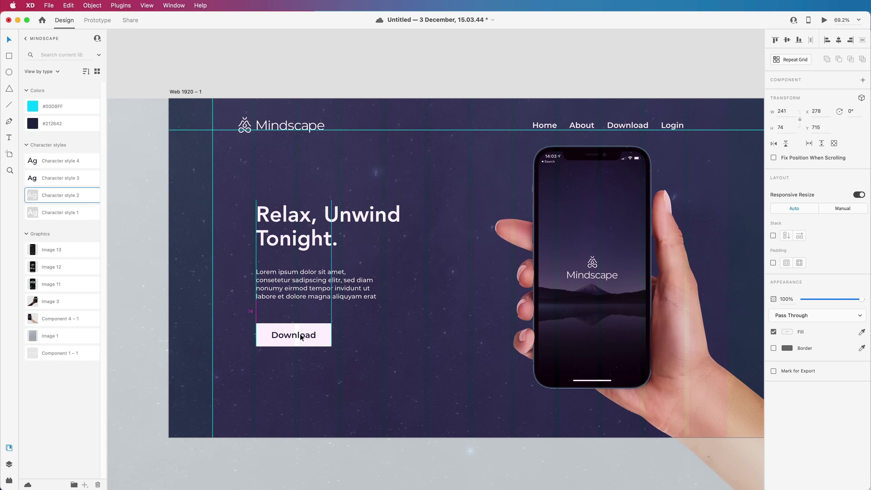
pyautogui.moveTo(305, 292); pyautogui.dragTo(305, 289)
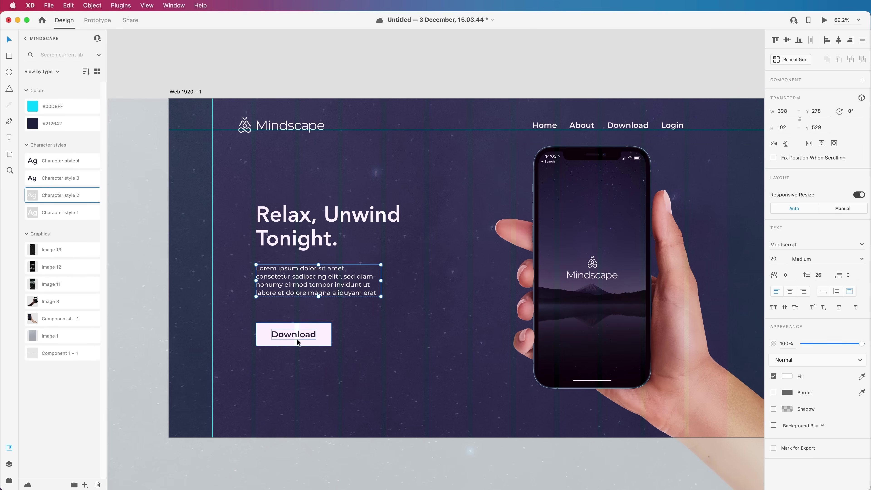
pyautogui.moveTo(298, 341); pyautogui.dragTo(297, 337)
pyautogui.click(387, 356)
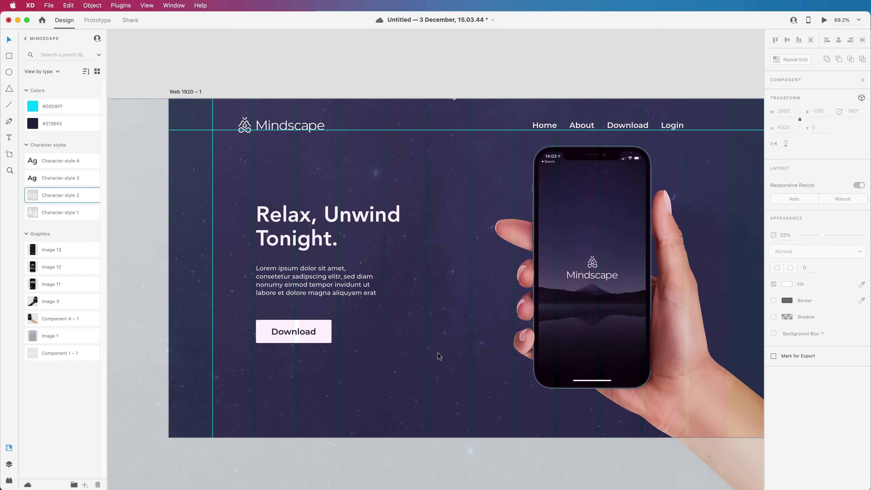
# Step: Place a white down-pointing chevron, rotated 90° with 33% opacity, centred near the landing page's lower edge
pyautogui.scroll(-5, 437, 356)
pyautogui.scroll(4, 438, 359)
pyautogui.click(463, 403)
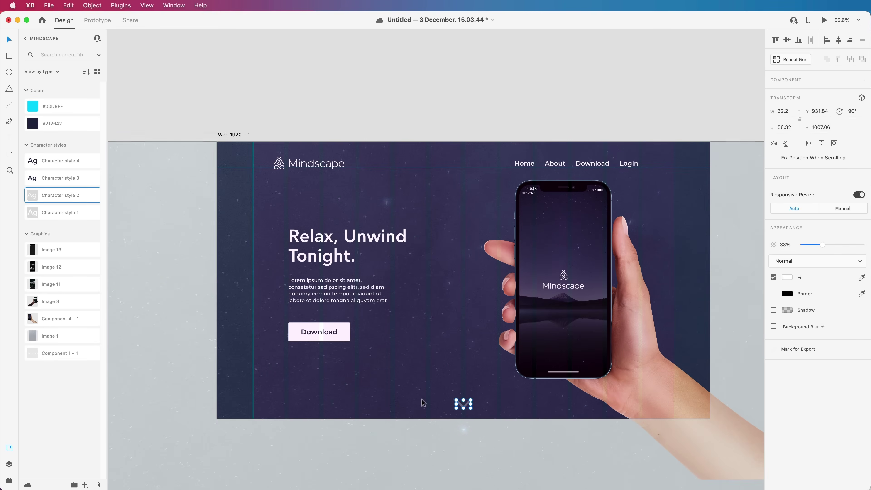
pyautogui.scroll(3, 467, 414)
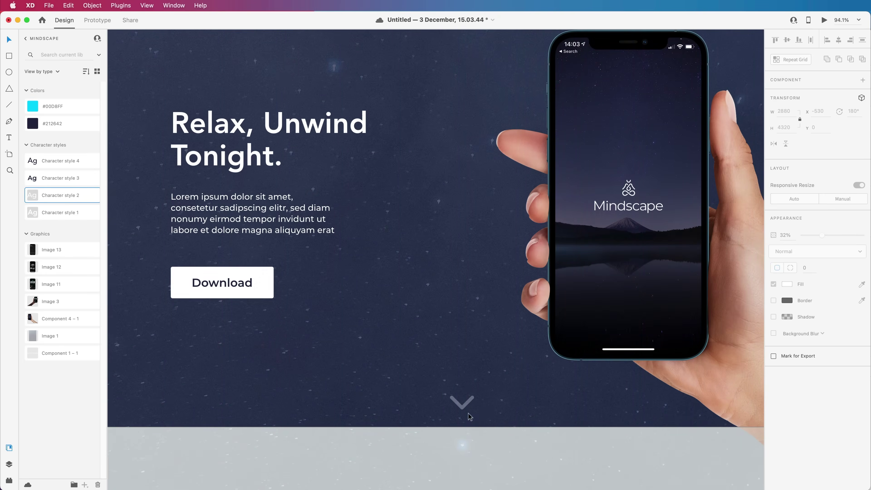
pyautogui.click(550, 399)
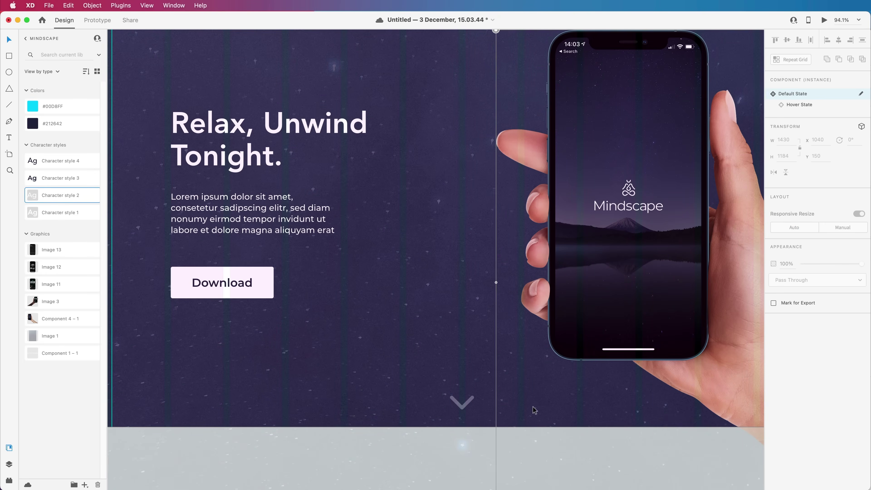
# Step: Create a second Web 1920 artboard and place it directly beneath the landing page artboard, at X -353, Y 1060
pyautogui.scroll(-3, 449, 405)
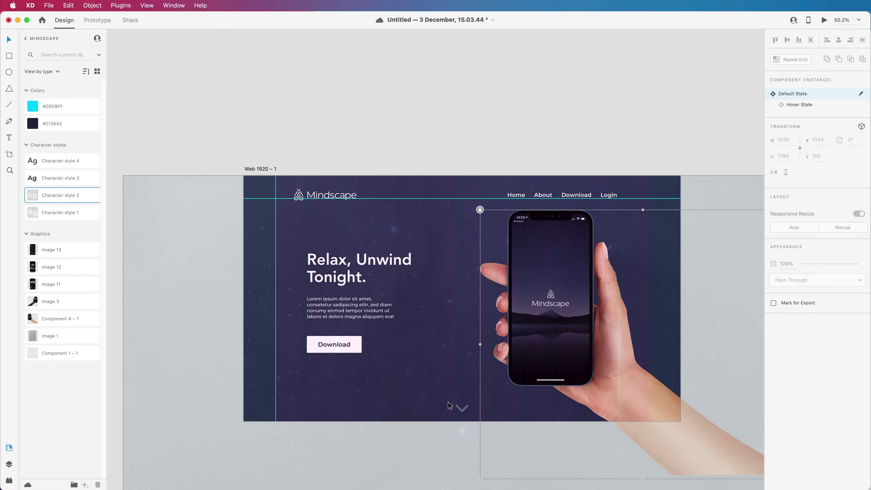
pyautogui.scroll(-4, 430, 311)
pyautogui.press('a')
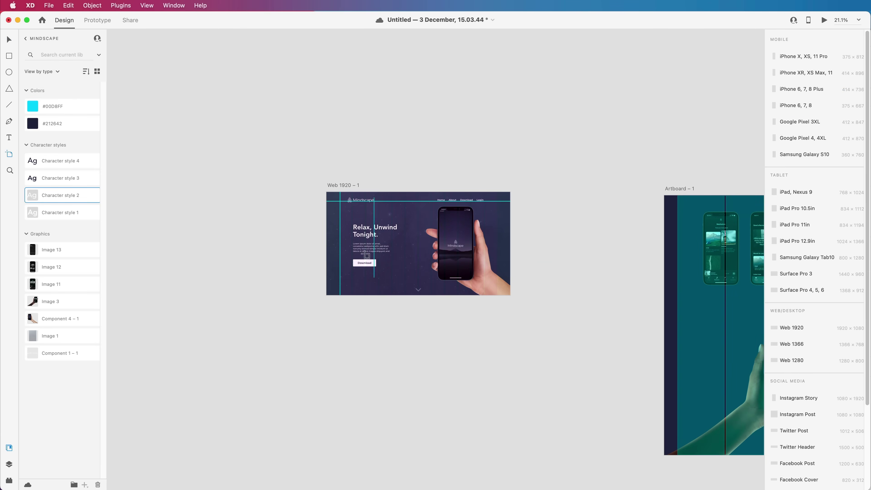
pyautogui.click(325, 309)
pyautogui.press('v')
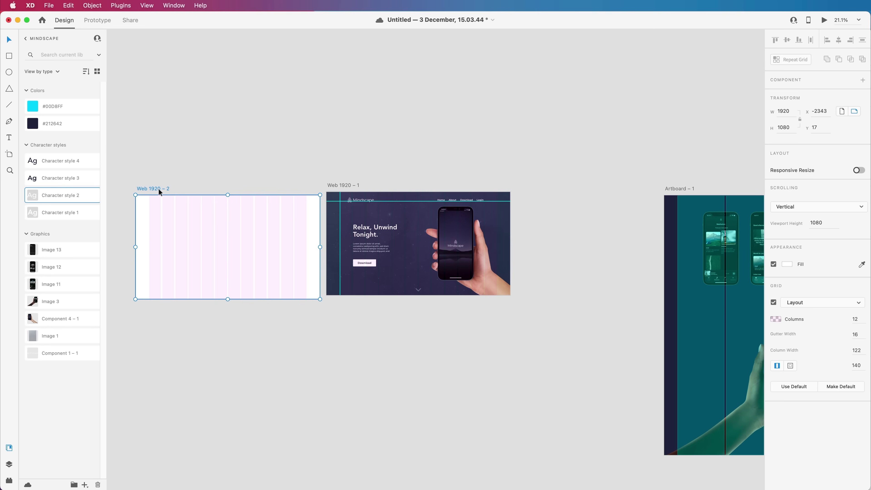
pyautogui.moveTo(150, 189); pyautogui.dragTo(341, 287)
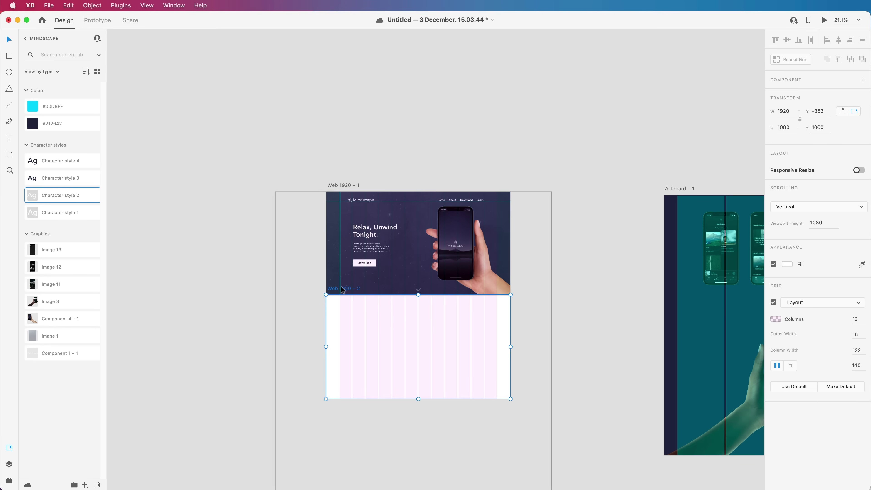
# Step: Extend the landing page artboard downward to a height of 2160 px, matching the lower edge of the blank artboard
pyautogui.scroll(3, 364, 307)
pyautogui.scroll(1, 364, 307)
pyautogui.click(318, 238)
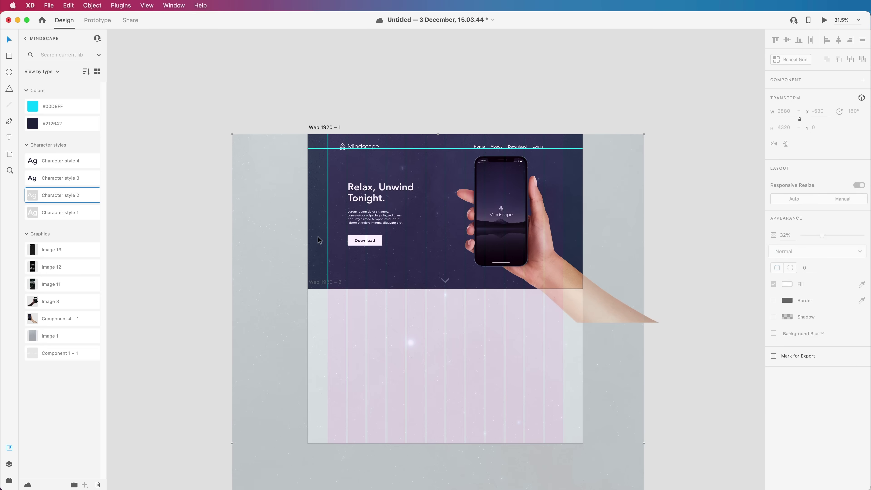
pyautogui.click(325, 125)
pyautogui.click(325, 127)
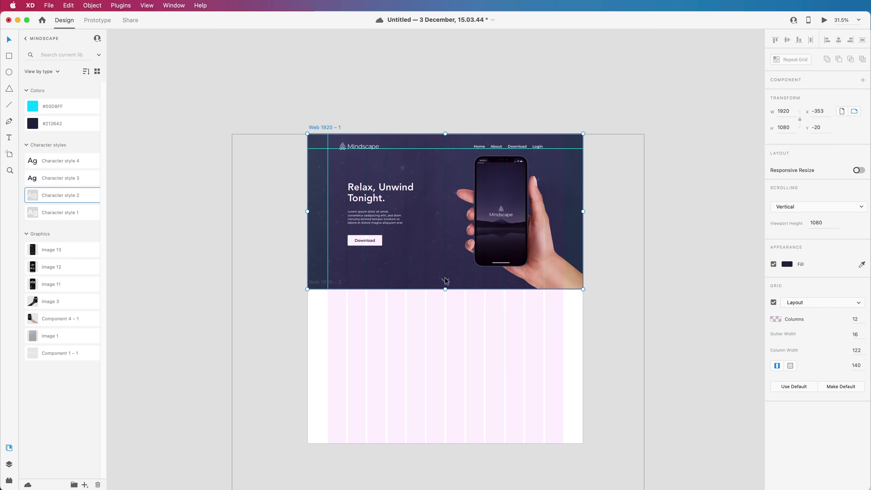
pyautogui.moveTo(445, 290); pyautogui.dragTo(450, 444)
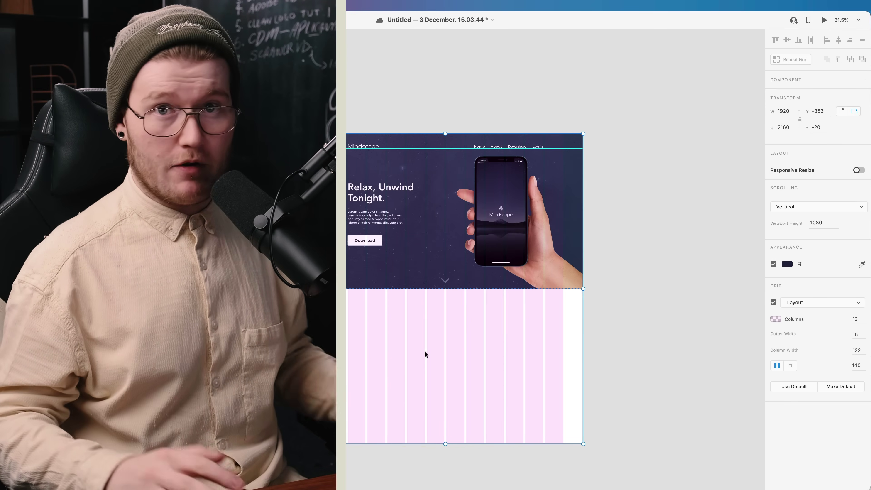
# Step: Move the blank second artboard out from under the landing page to the empty canvas on its left
pyautogui.click(599, 343)
pyautogui.moveTo(319, 283); pyautogui.dragTo(150, 129)
pyautogui.click(282, 112)
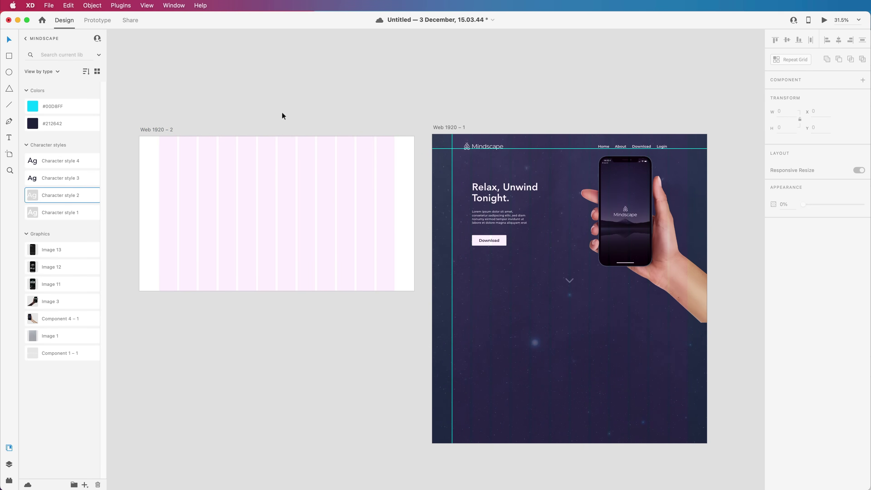
# Step: Enlarge the hand-held phone mockup on the landing page to 1501 × 1243 px and position it at X 1062, Y 180
pyautogui.hscroll(5, 343, 175)
pyautogui.scroll(-2, 343, 175)
pyautogui.scroll(3, 408, 239)
pyautogui.scroll(-3, 451, 241)
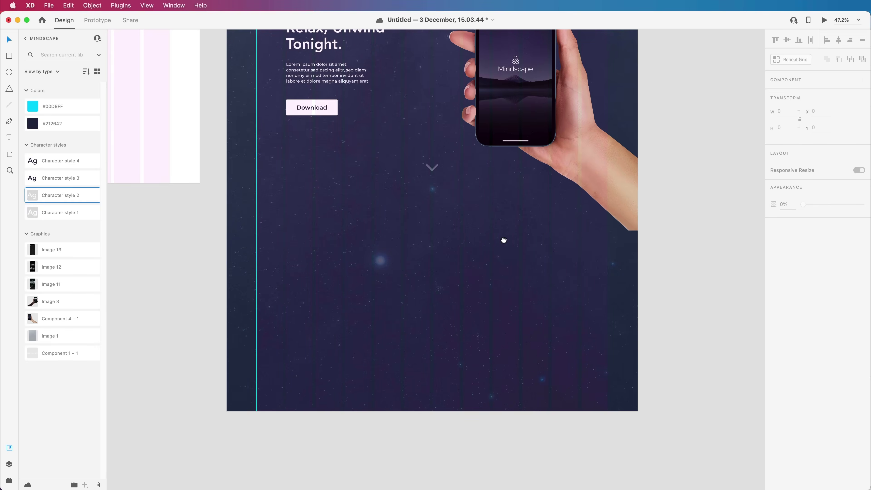
pyautogui.scroll(3, 570, 275)
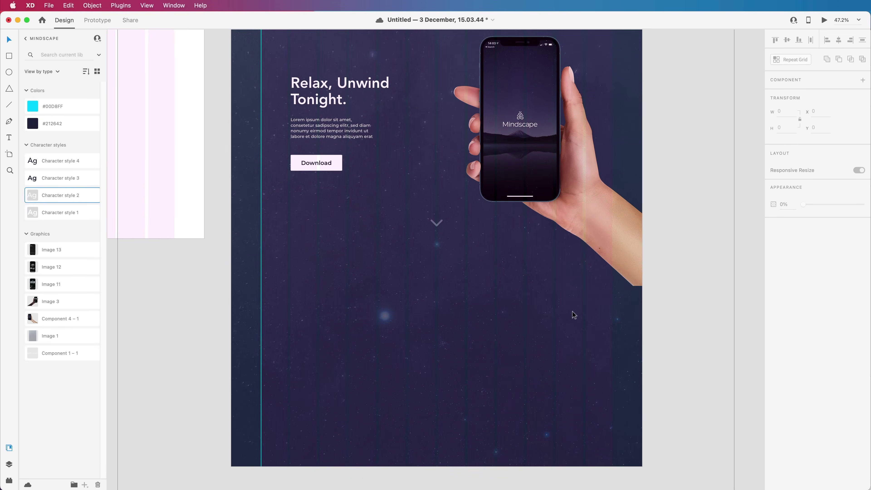
pyautogui.click(524, 420)
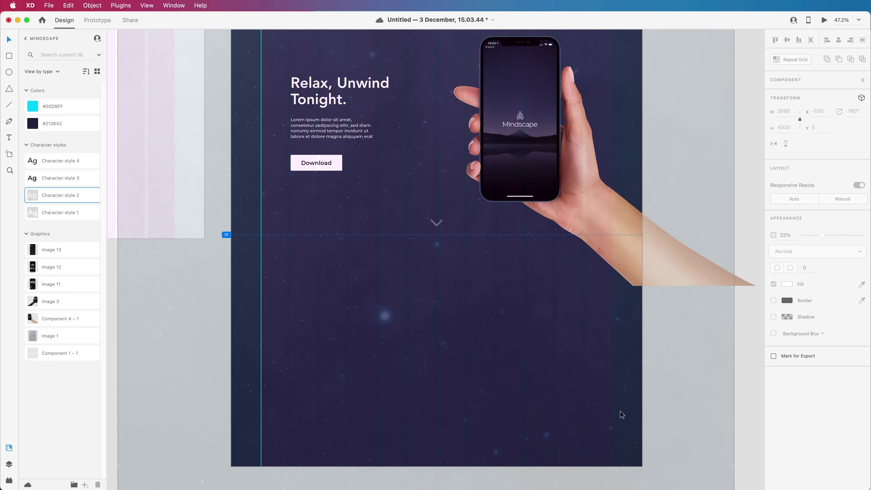
pyautogui.click(654, 286)
pyautogui.click(619, 256)
pyautogui.moveTo(622, 217); pyautogui.dragTo(604, 250)
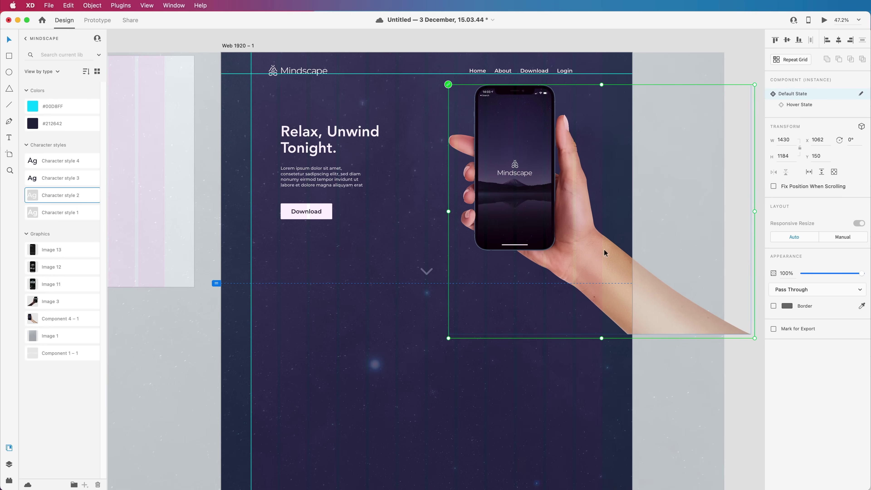
pyautogui.moveTo(754, 337); pyautogui.dragTo(735, 351)
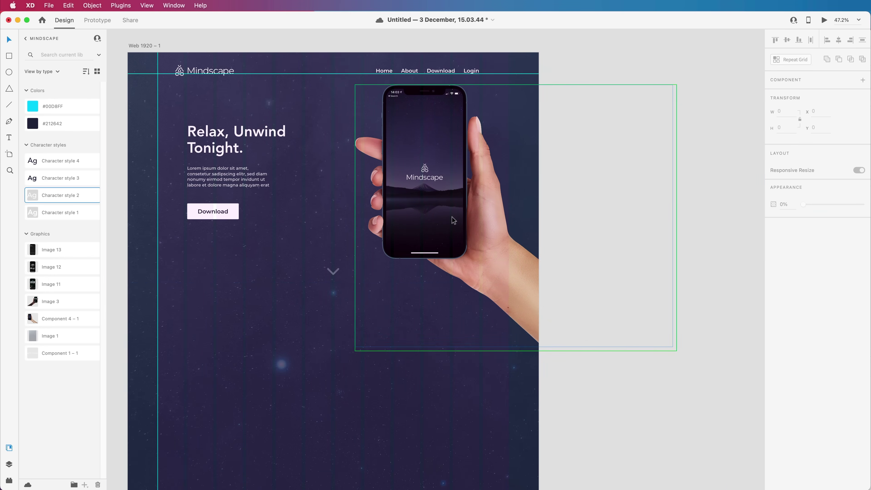
pyautogui.moveTo(454, 222); pyautogui.dragTo(452, 223)
# Step: Bring the hand mockup with the Meditation screen from the neighbouring artboard into the lower-left part of the landing page's second section
pyautogui.scroll(-5, 452, 223)
pyautogui.hscroll(5, 481, 240)
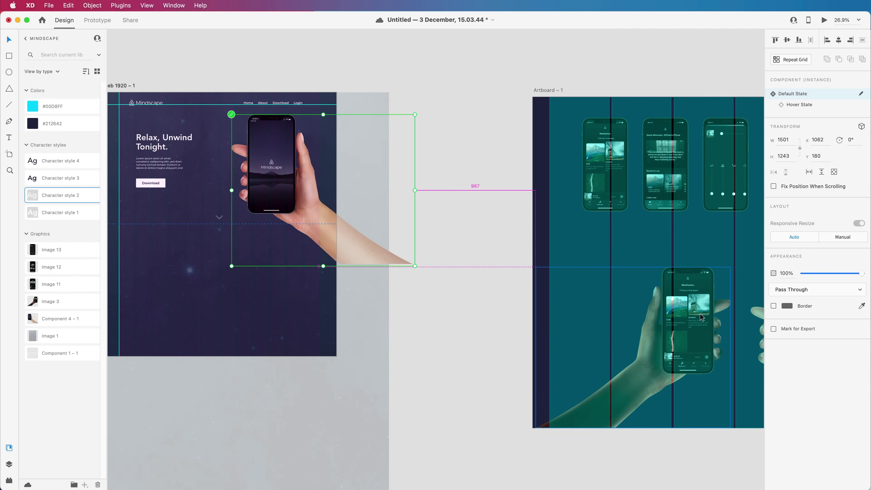
pyautogui.moveTo(702, 317); pyautogui.dragTo(202, 268)
pyautogui.hscroll(-10, 378, 291)
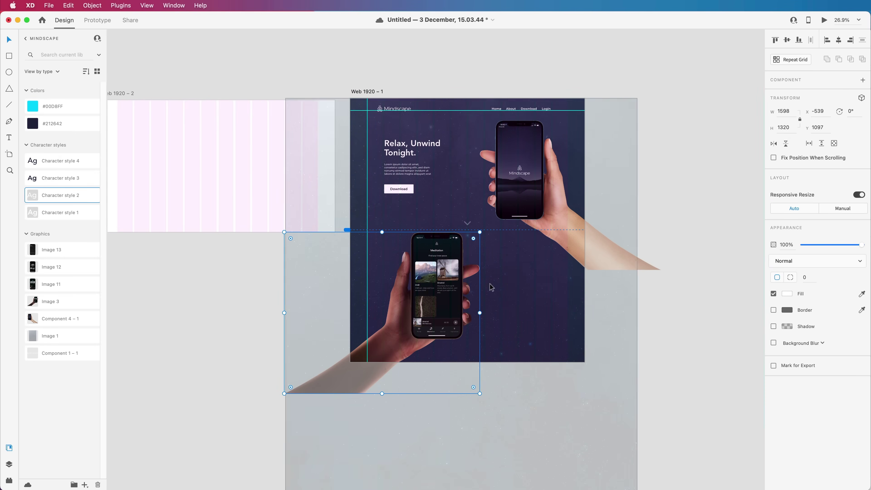
pyautogui.scroll(5, 381, 333)
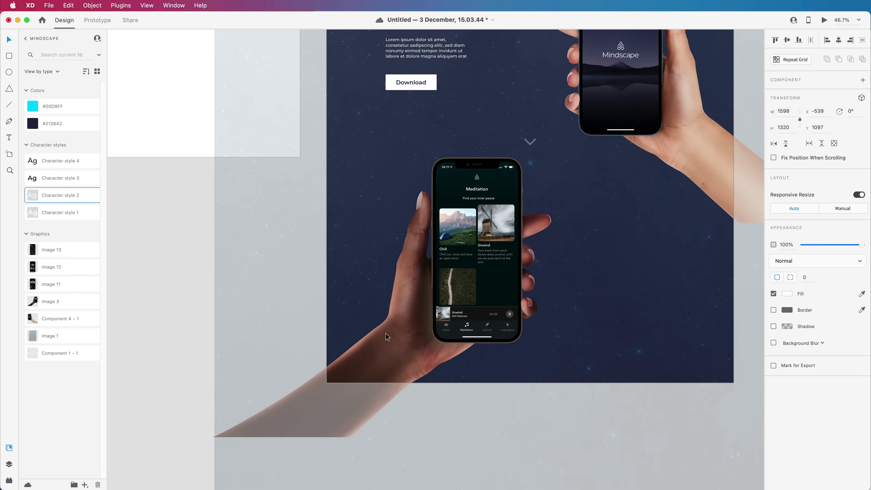
pyautogui.scroll(2, 386, 332)
pyautogui.moveTo(490, 284); pyautogui.dragTo(455, 302)
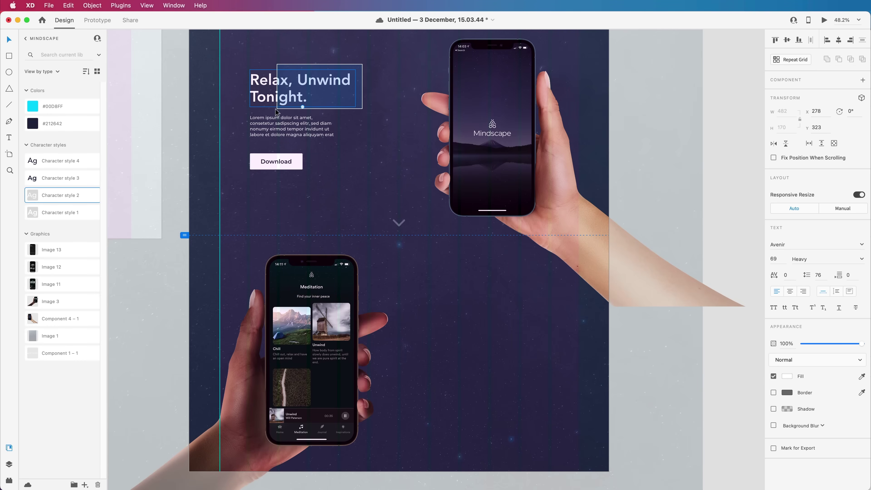
# Step: Copy the main heading and body text into the second section, to the right of the Meditation mockup at X 1106
pyautogui.moveTo(276, 111); pyautogui.dragTo(440, 363)
pyautogui.scroll(5, 441, 343)
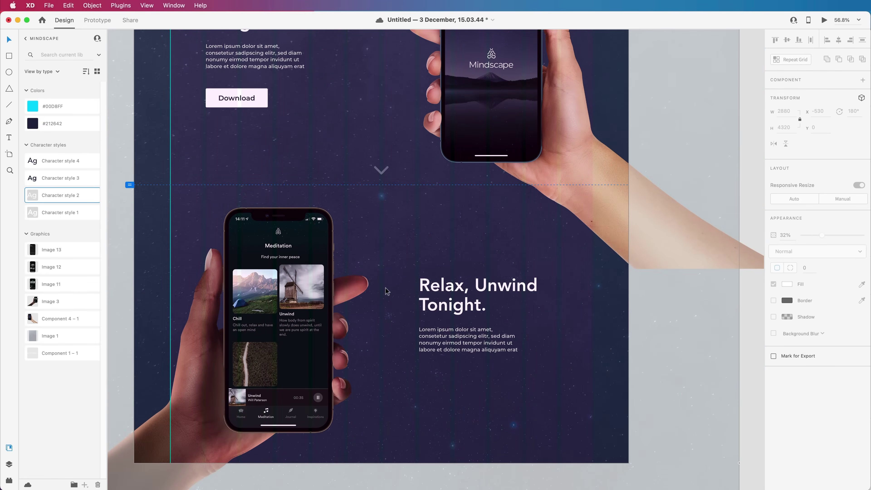
pyautogui.click(678, 298)
# Step: Replace the copied heading's text with "Choose How You Relax"
pyautogui.scroll(2, 508, 309)
pyautogui.tripleClick(490, 276)
pyautogui.press('super+a')
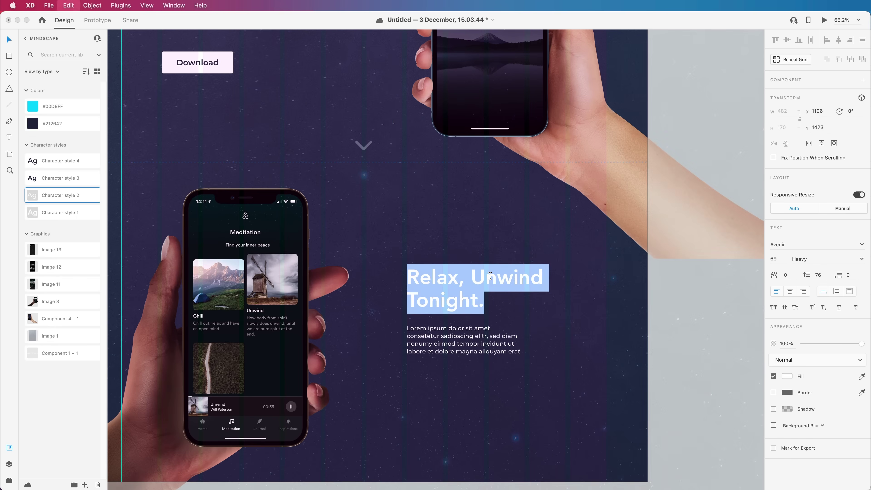
pyautogui.write('Choose How You Relax')
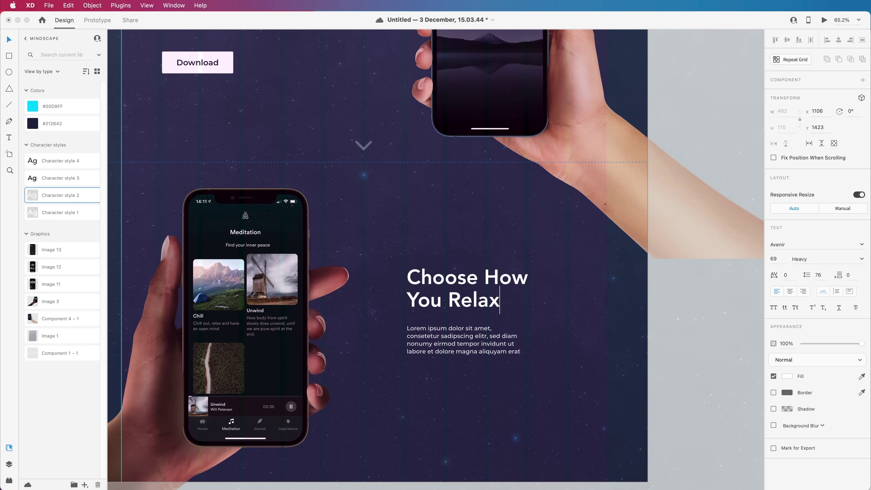
# Step: Resize the second section's body text box to 477 px wide and 175 px high, without rotation
pyautogui.click(467, 340)
pyautogui.moveTo(531, 340); pyautogui.dragTo(552, 338)
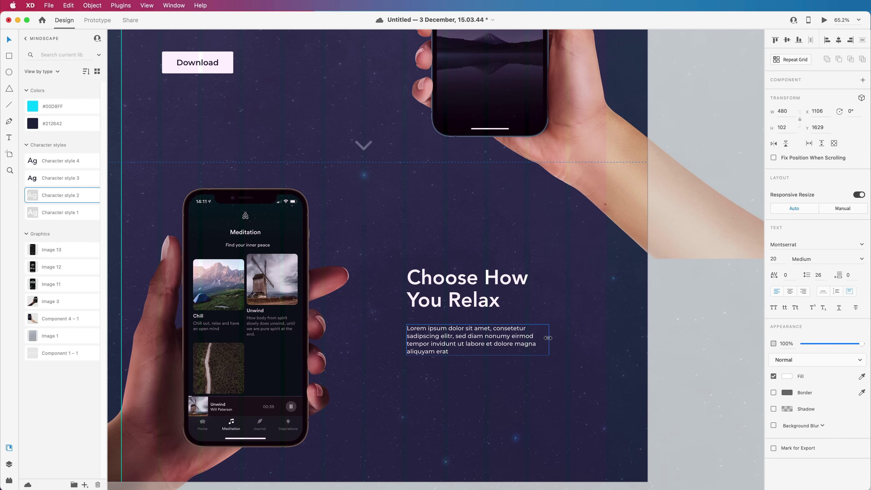
pyautogui.moveTo(479, 357); pyautogui.dragTo(478, 364)
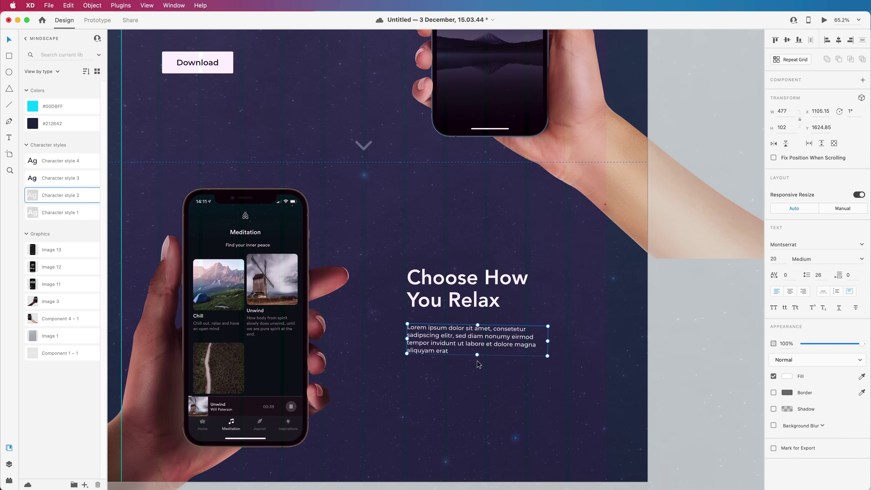
pyautogui.press('super+z')
# Step: Fill the second section's body text box with placeholder text using the Lorem Ipsum plugin
pyautogui.doubleClick(463, 352)
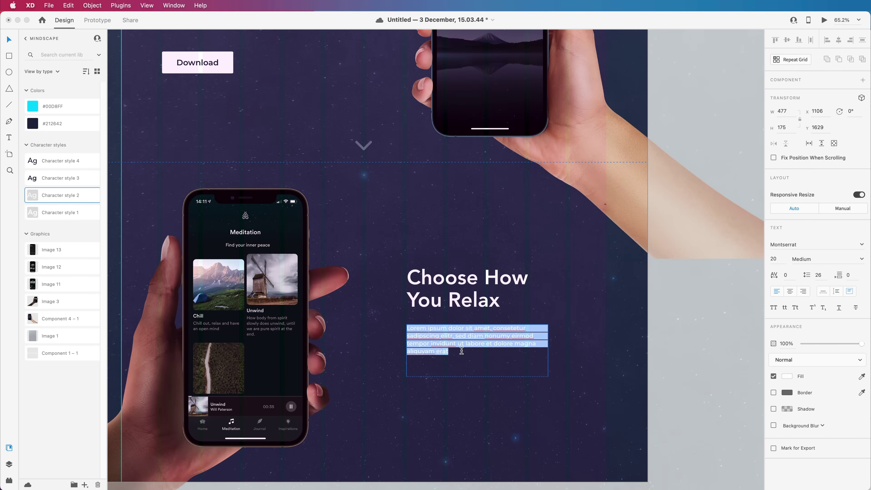
pyautogui.press('super+shift+p')
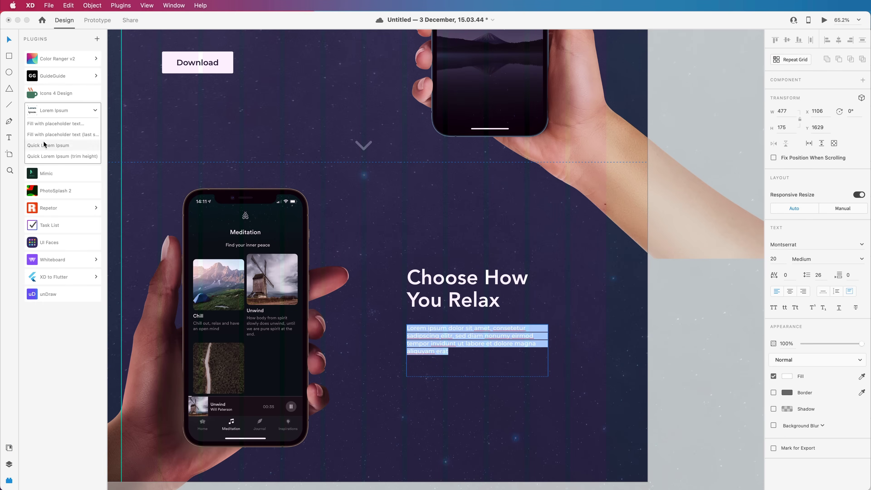
pyautogui.click(48, 121)
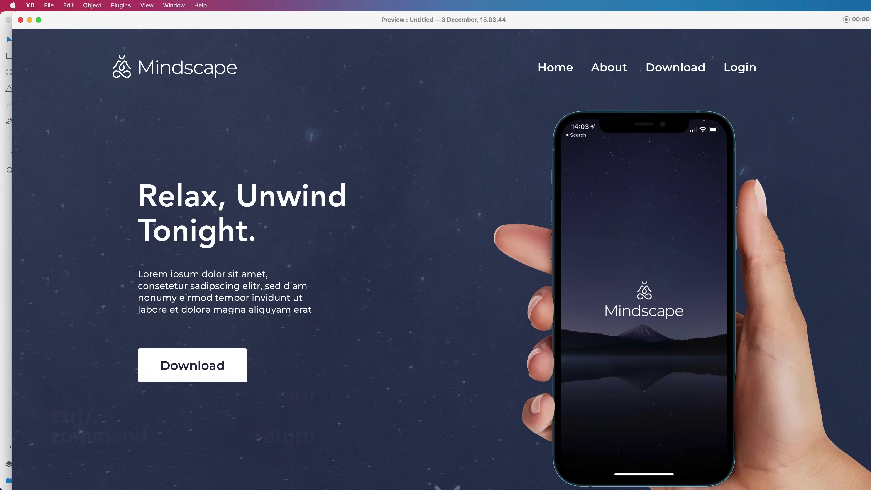
# Step: Check the landing page in a smaller preview window and close the preview
pyautogui.moveTo(870, 489); pyautogui.dragTo(812, 469)
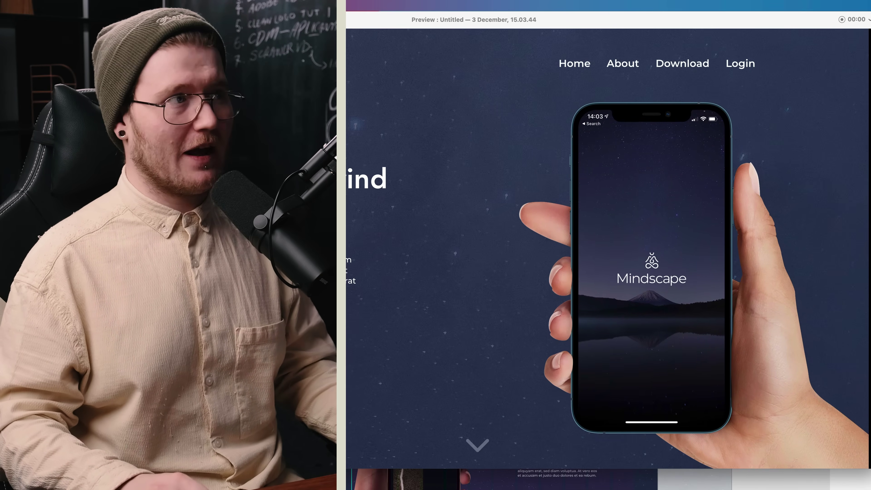
pyautogui.press('Escape')
# Step: Link the About navigation item with a Tap interaction of type Scroll To, targeting the "Choose How You Relax" heading
pyautogui.click(716, 144)
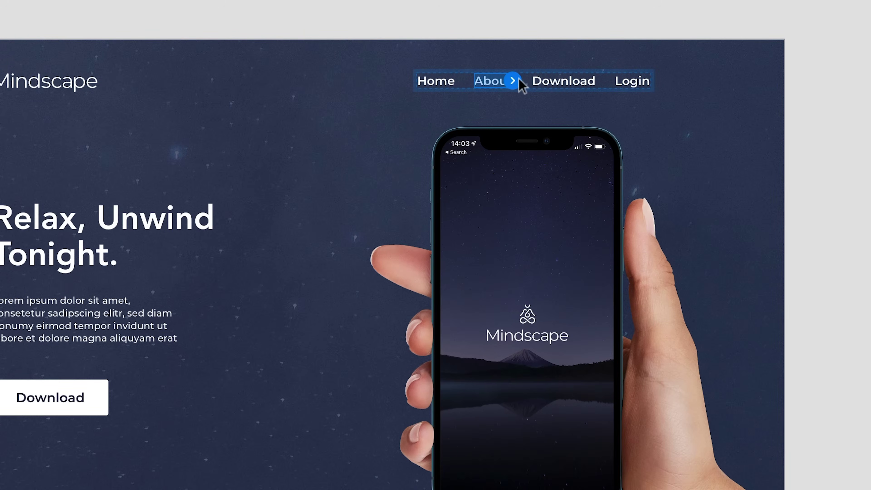
pyautogui.scroll(-10, 541, 134)
pyautogui.scroll(1, 535, 44)
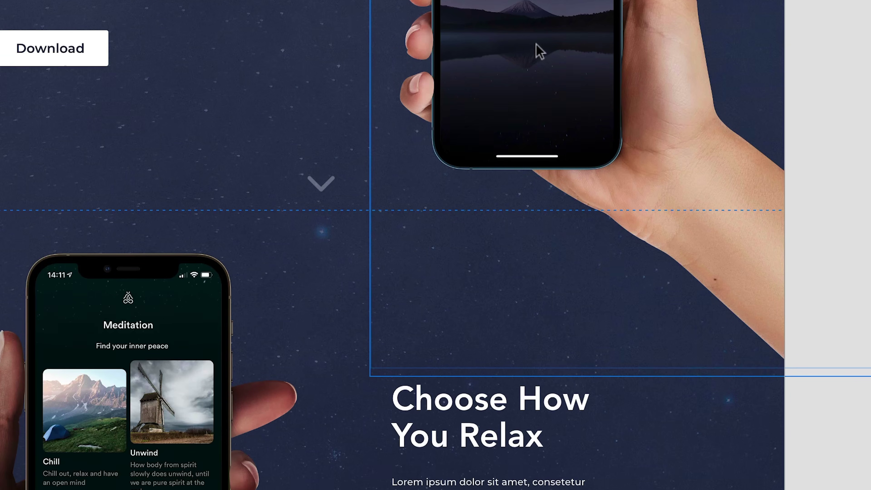
pyautogui.scroll(4, 544, 89)
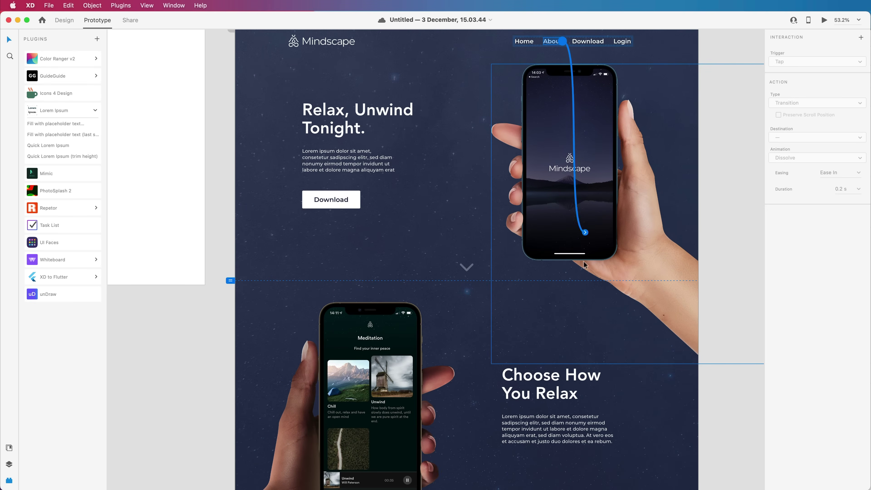
pyautogui.moveTo(585, 265); pyautogui.dragTo(582, 386)
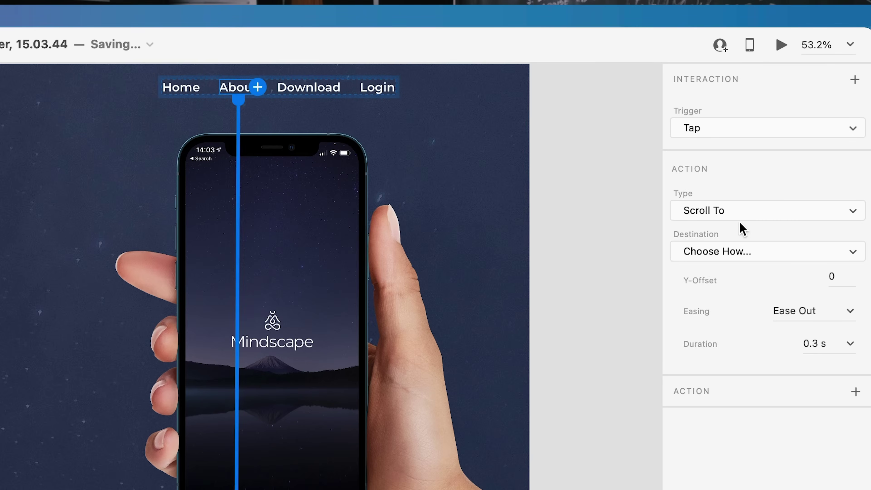
# Step: Set the About link's scroll easing to Ease In-Out and its duration to 0.6 s
pyautogui.click(849, 311)
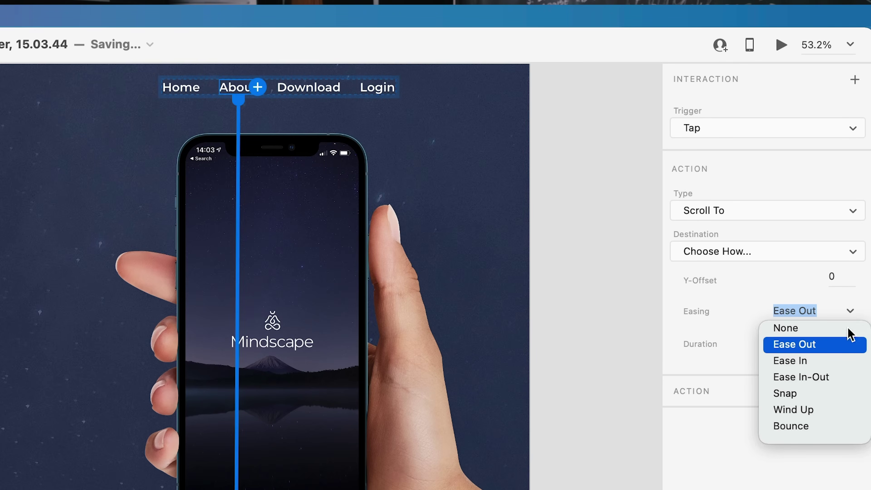
pyautogui.click(830, 378)
pyautogui.click(850, 344)
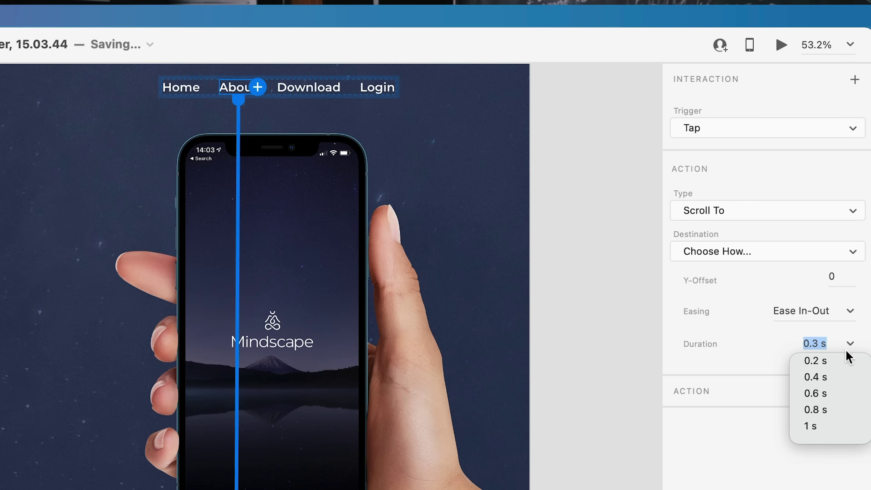
pyautogui.click(824, 394)
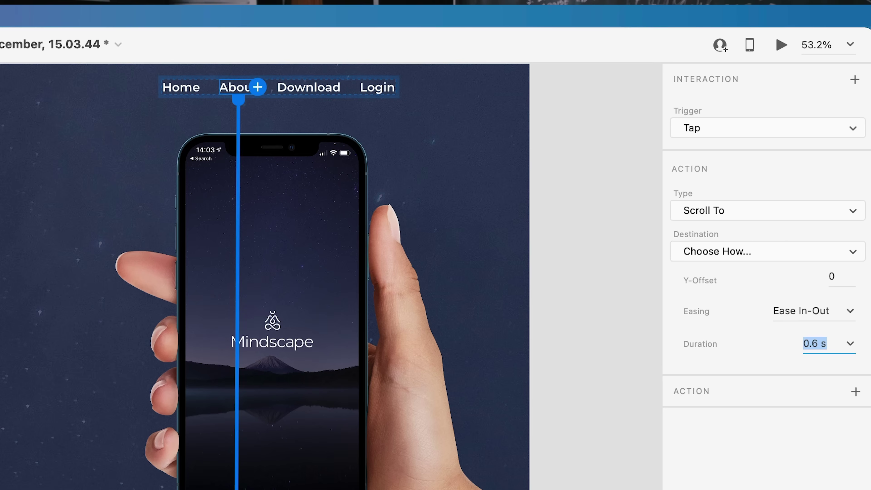
# Step: Set the About link's Y-Offset to -344 and test the link in the preview
pyautogui.moveTo(229, 359); pyautogui.dragTo(230, 282)
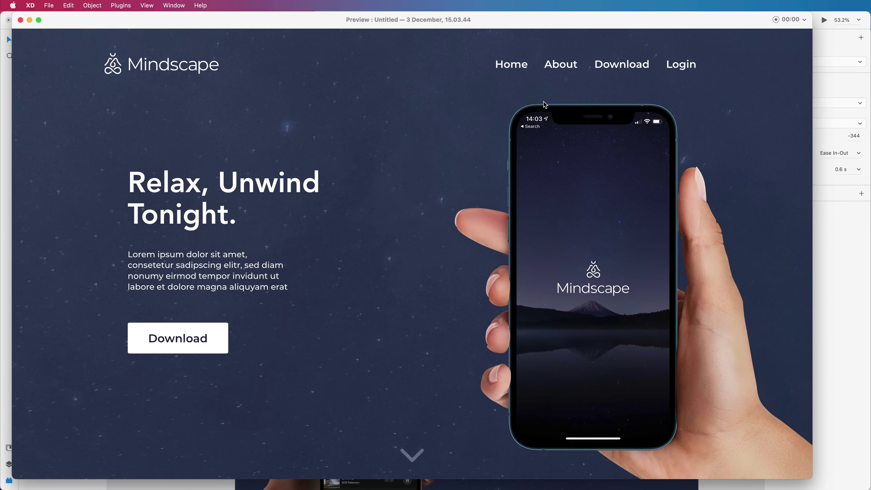
pyautogui.click(561, 65)
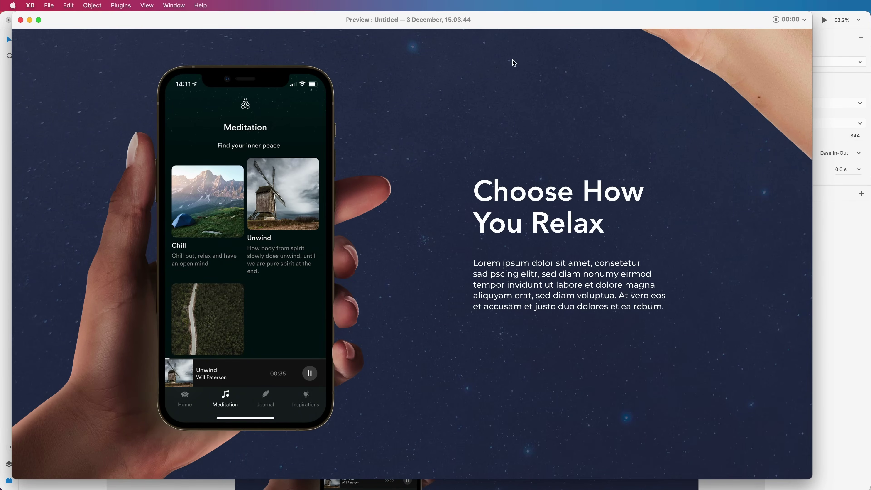
# Step: Set the About link's scroll duration to 1 s and test the link in the preview
pyautogui.click(20, 20)
pyautogui.click(859, 171)
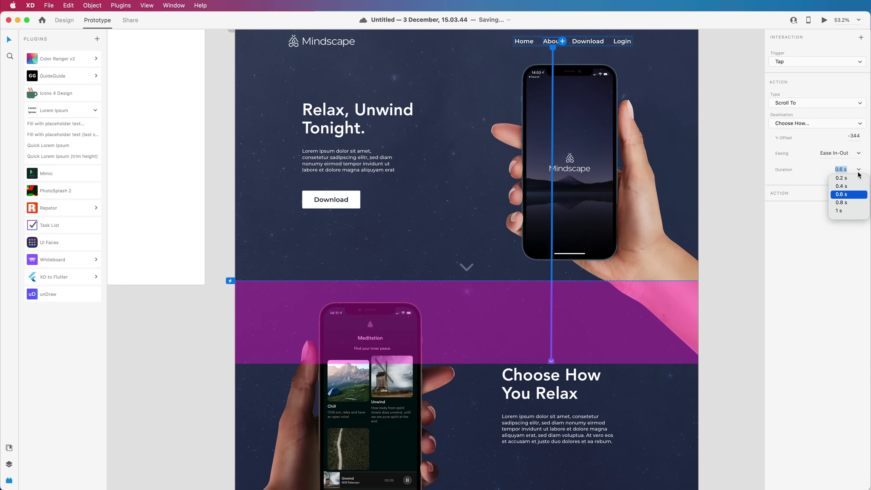
pyautogui.click(846, 211)
pyautogui.press('super+Return')
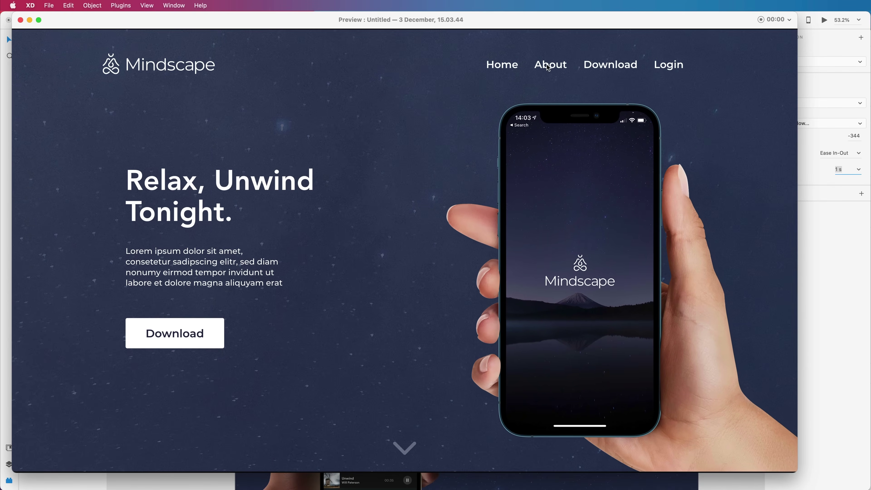
pyautogui.click(547, 67)
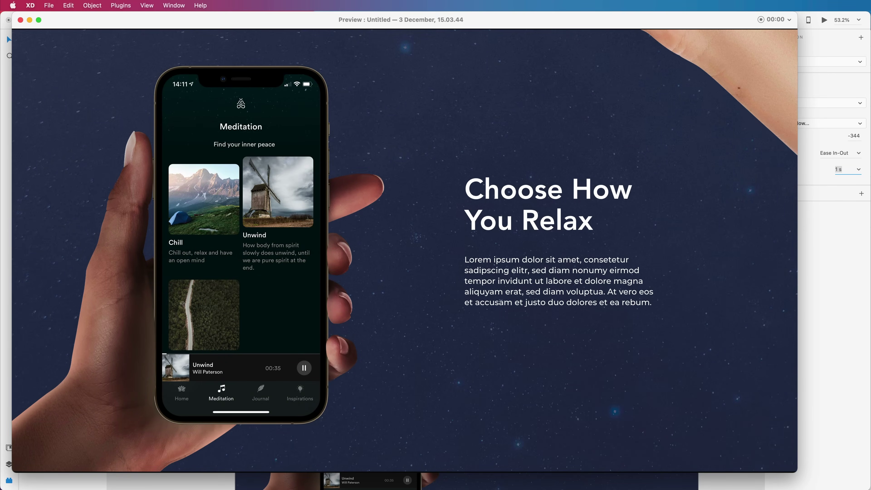
pyautogui.press('super+w')
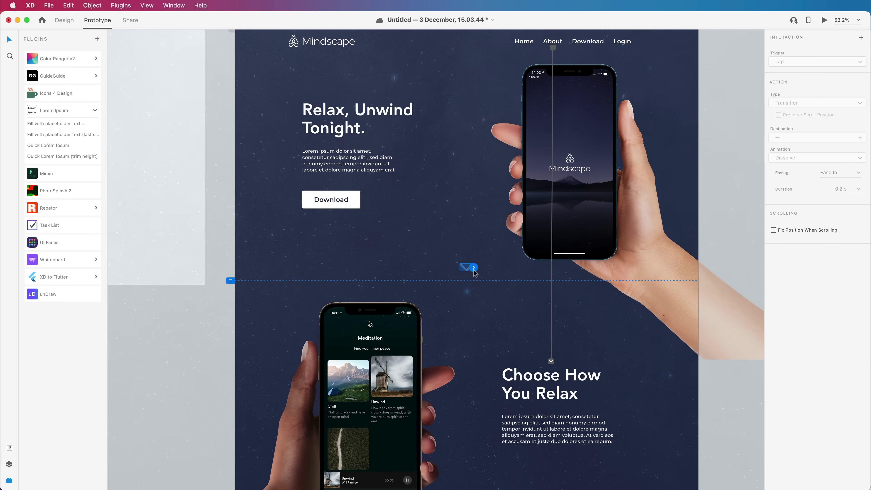
# Step: Link the hero's down arrow to the "Choose How You Relax" heading with a Tap Scroll To interaction and test it in the preview
pyautogui.moveTo(474, 270); pyautogui.dragTo(501, 382)
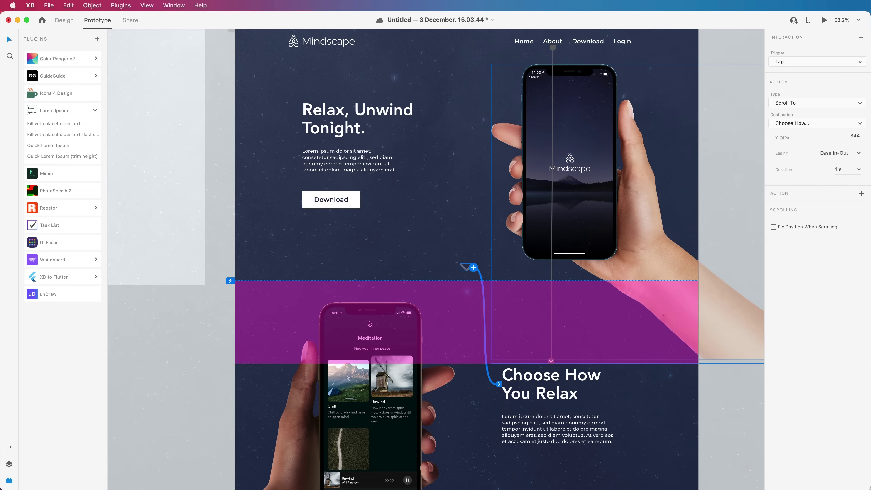
pyautogui.press('super+Return')
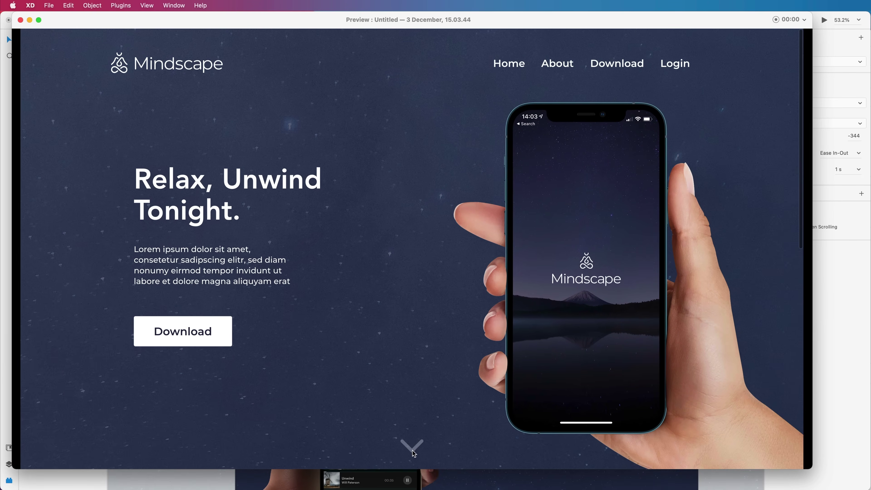
pyautogui.click(414, 452)
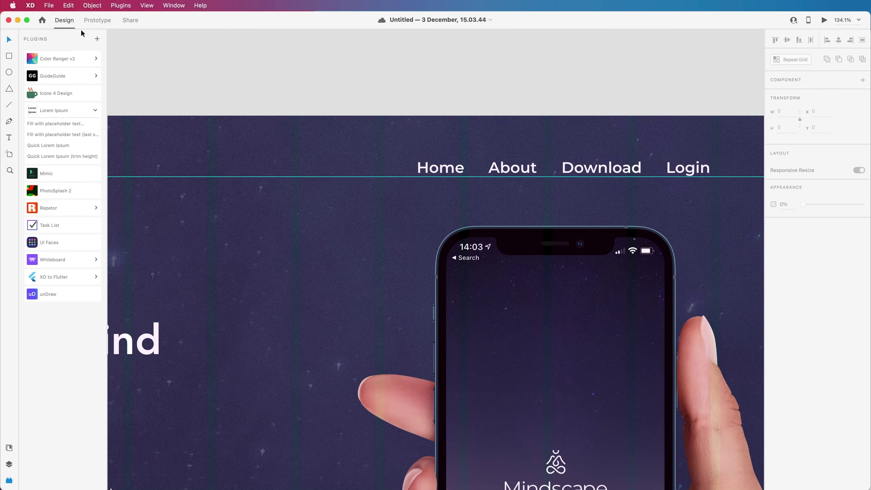
# Step: Turn the About navigation item into a component and add a Hover State to it
pyautogui.doubleClick(511, 169)
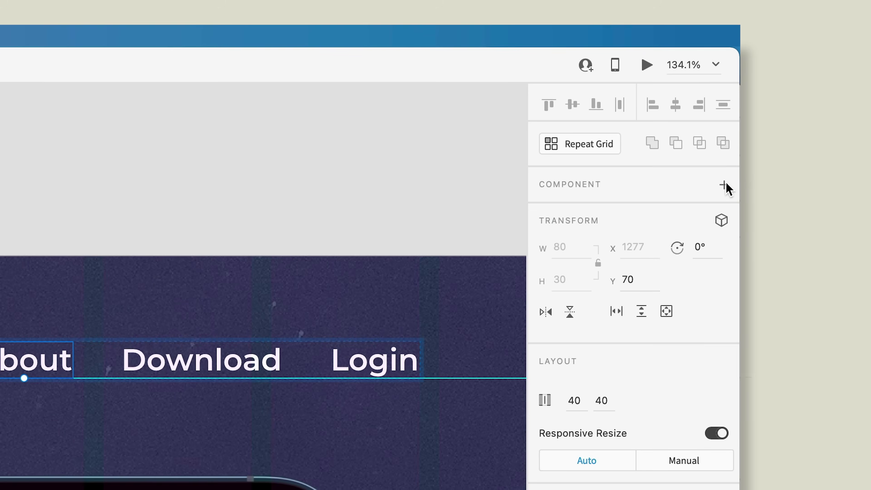
pyautogui.click(863, 80)
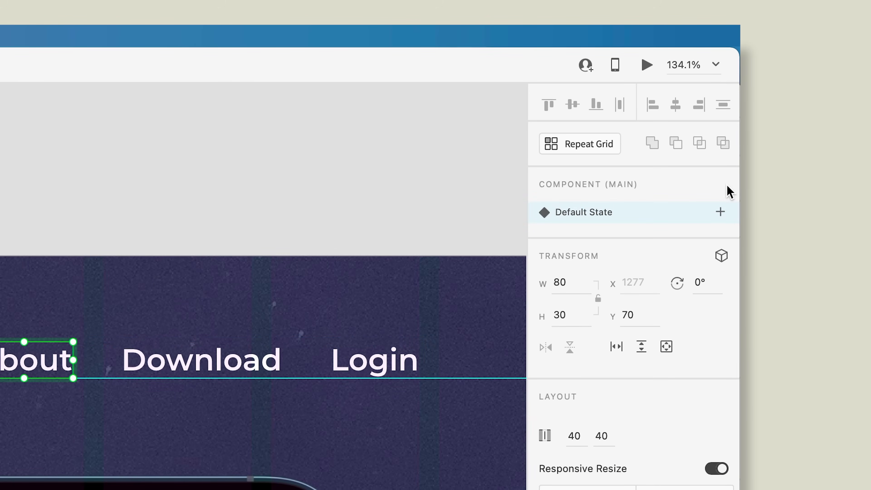
pyautogui.click(721, 212)
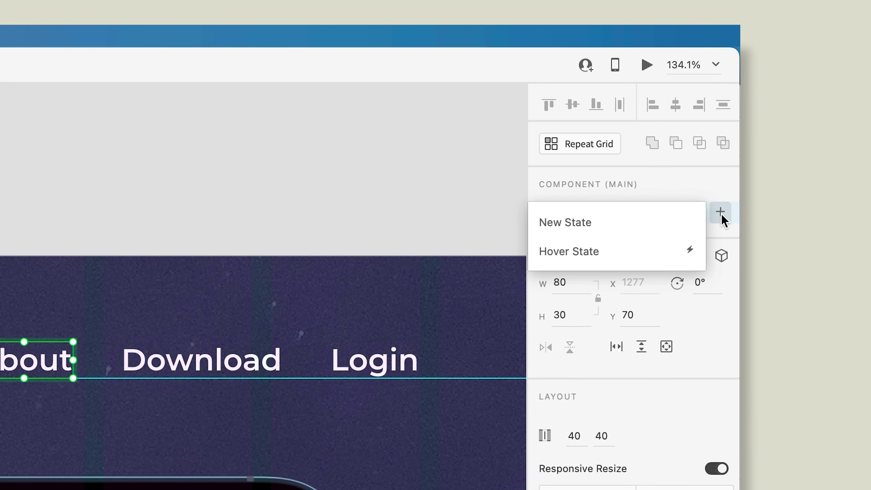
pyautogui.click(601, 253)
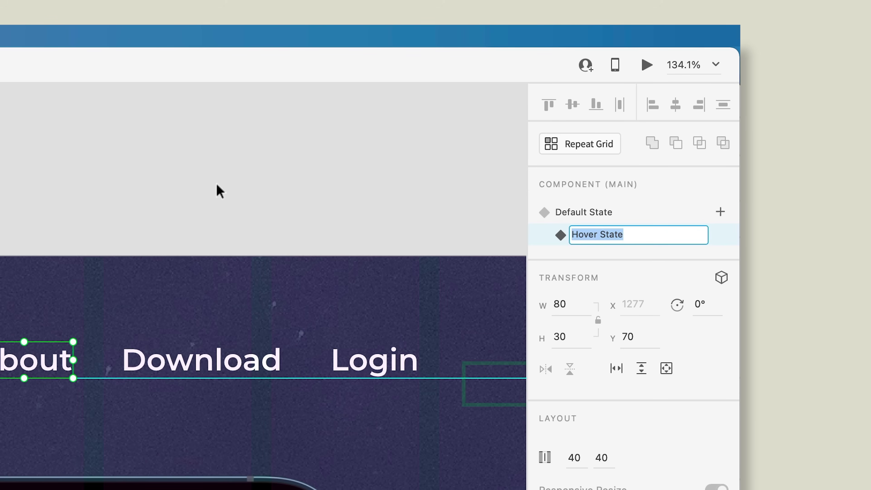
pyautogui.press('Return')
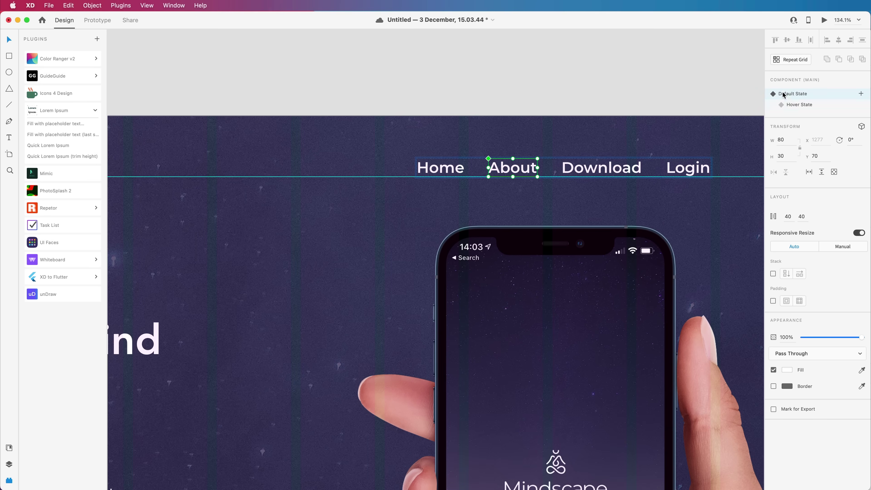
# Step: Set the About component's hover interaction easing to Ease In-Out and open the landing page in a narrower preview window
pyautogui.click(98, 20)
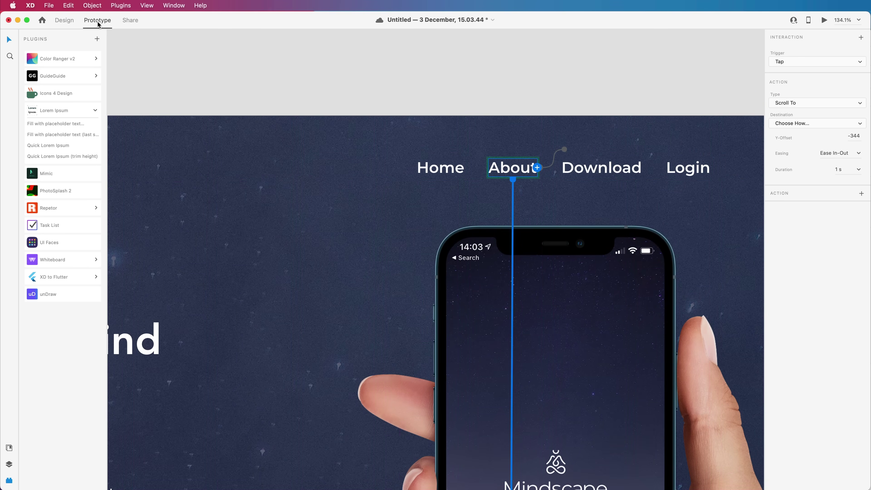
pyautogui.click(565, 150)
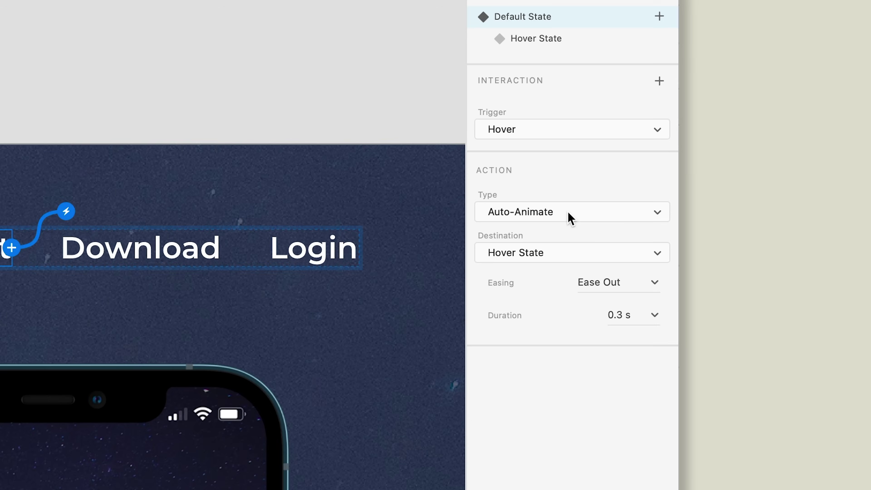
pyautogui.click(642, 288)
pyautogui.click(655, 283)
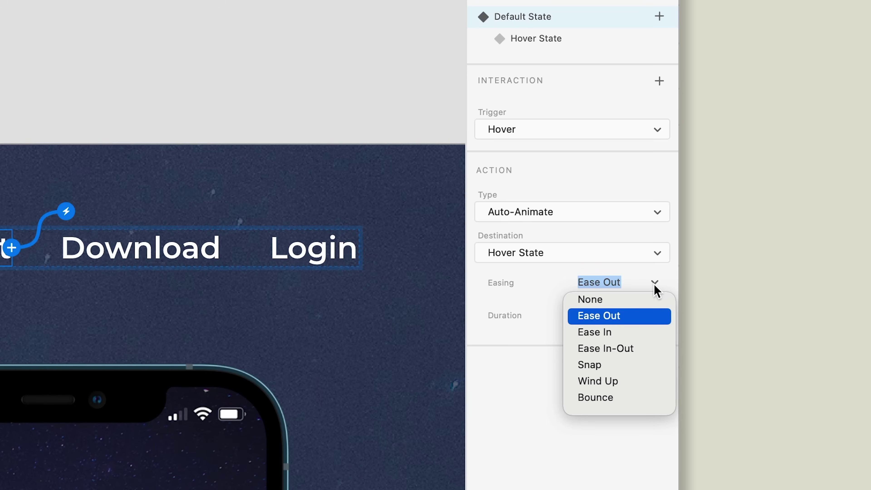
pyautogui.click(615, 354)
pyautogui.click(653, 315)
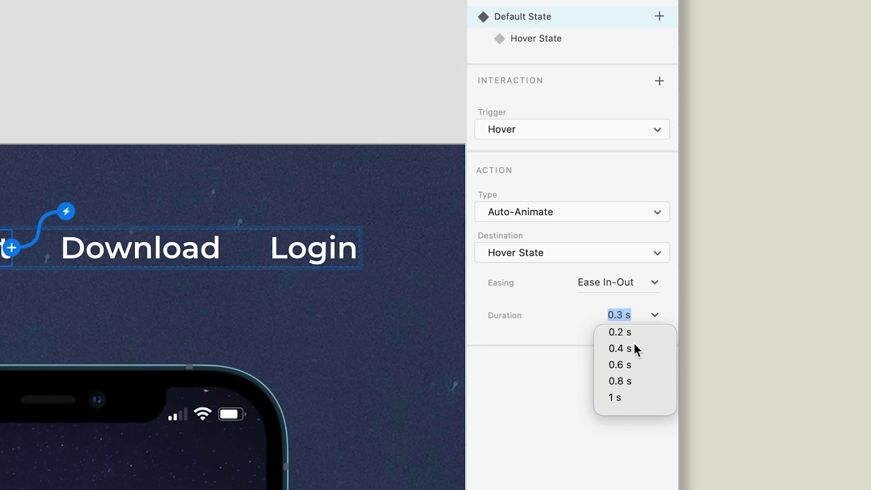
pyautogui.click(539, 404)
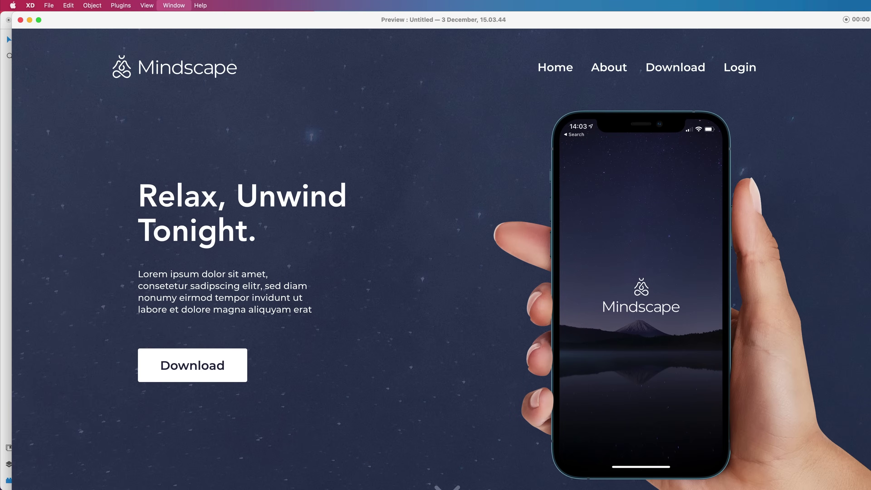
pyautogui.moveTo(870, 89); pyautogui.dragTo(821, 86)
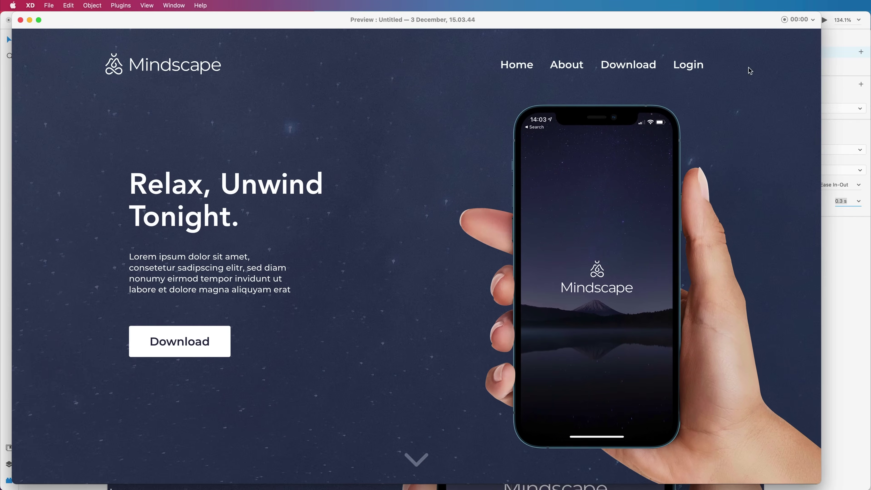